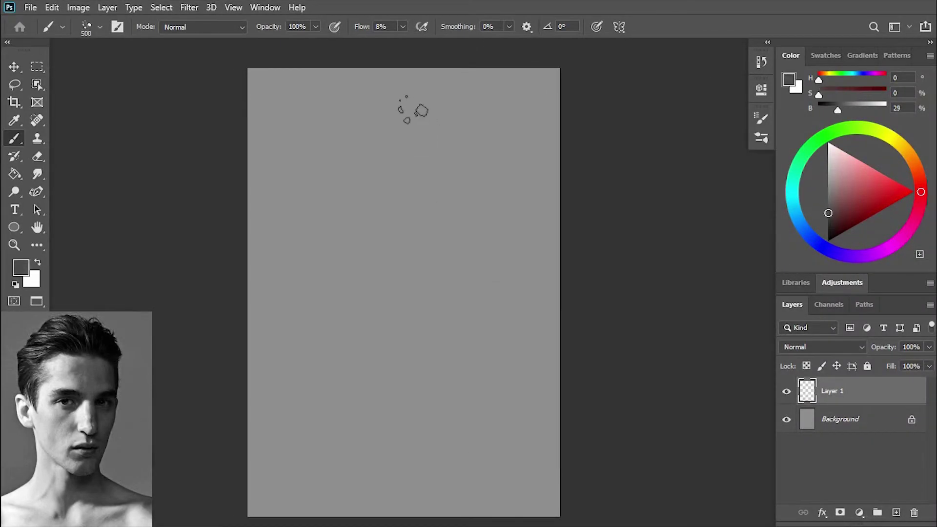
Step: Block in dark swept hair arcing over the head, light face, cheek and jaw, and a dark neck stroke
mouse_move(374, 128)
left_mouse_down()
mouse_move(503, 147)
mouse_move(342, 161)
mouse_move(498, 215)
mouse_move(380, 244)
mouse_move(371, 293)
left_mouse_up()
left_click_drag(302, 234, 332, 303)
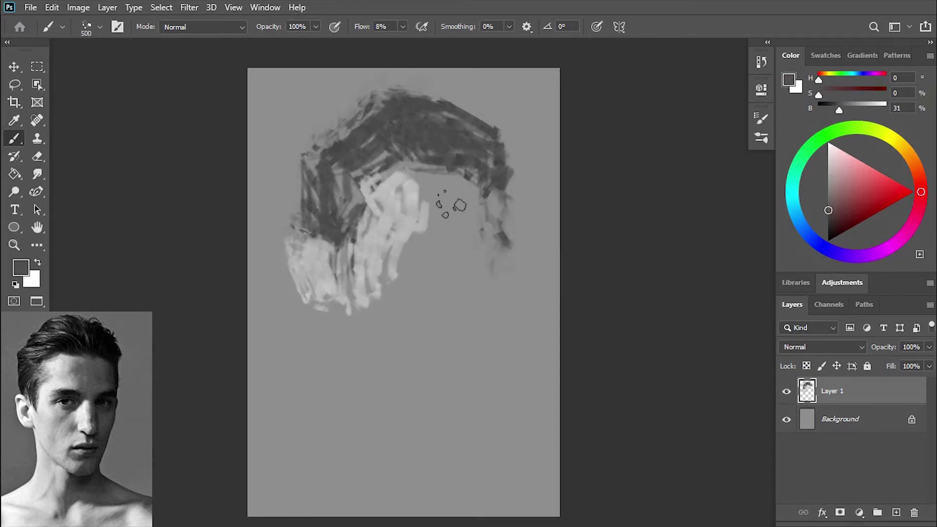
mouse_move(454, 203)
left_mouse_down()
mouse_move(484, 257)
mouse_move(443, 383)
mouse_move(410, 371)
mouse_move(384, 296)
mouse_move(371, 342)
left_mouse_up()
left_click_drag(390, 264, 449, 303)
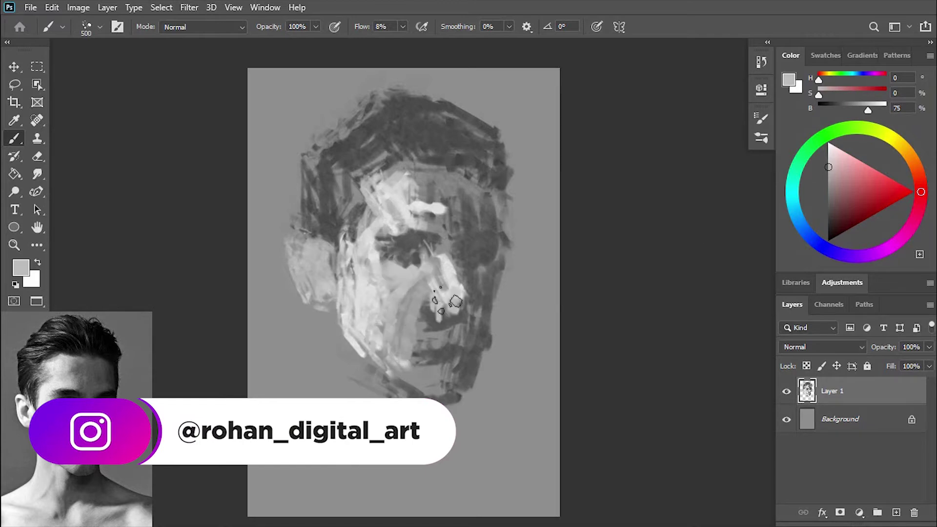
left_click_drag(440, 234, 415, 386)
left_click_drag(303, 244, 350, 370)
left_click_drag(444, 391, 547, 459)
Step: Scale the painting down slightly, then add light shoulder strokes and dark strokes low on the canvas
key("ctrl+t")
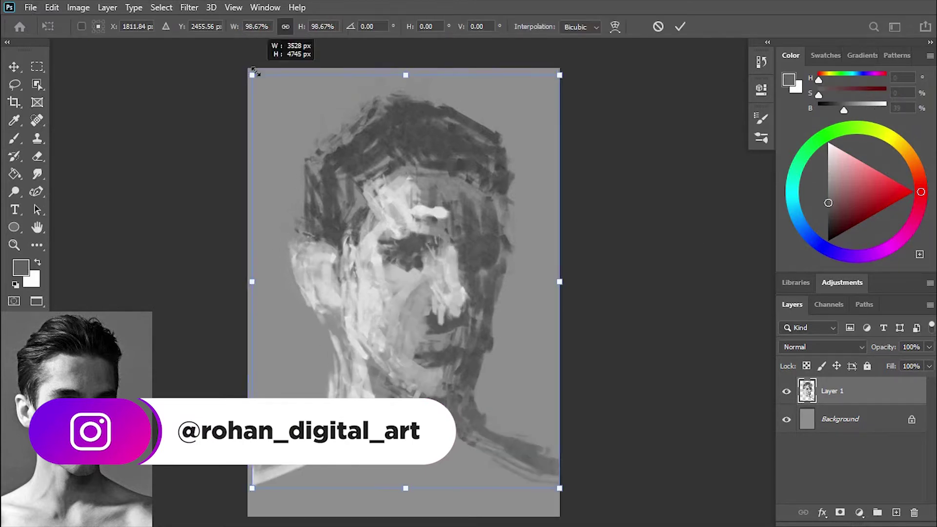
left_click_drag(550, 274, 541, 265)
key("Return")
left_click_drag(361, 341, 386, 396)
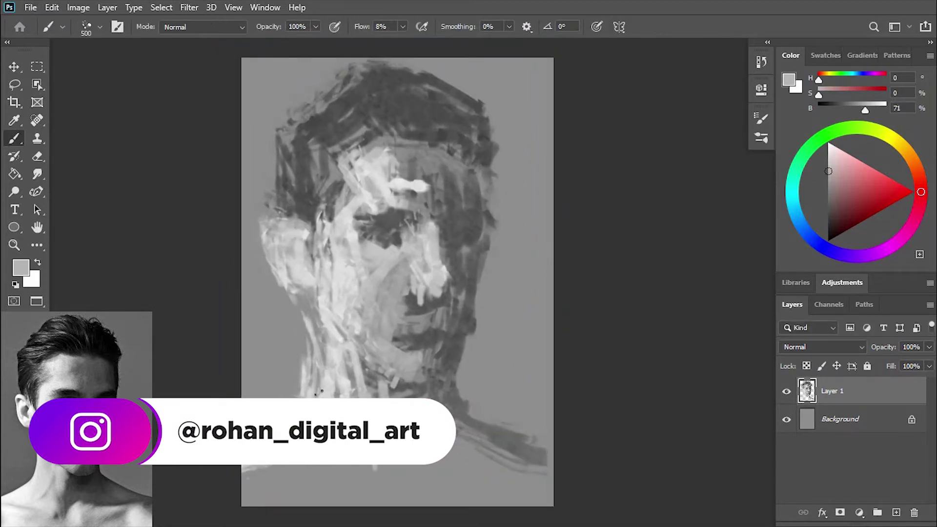
left_click_drag(254, 468, 376, 498)
left_click_drag(381, 440, 479, 479)
Step: Transform the painting again to shift it right, and paint light strokes along the chest
key("ctrl+t")
left_click_drag(397, 250, 411, 250)
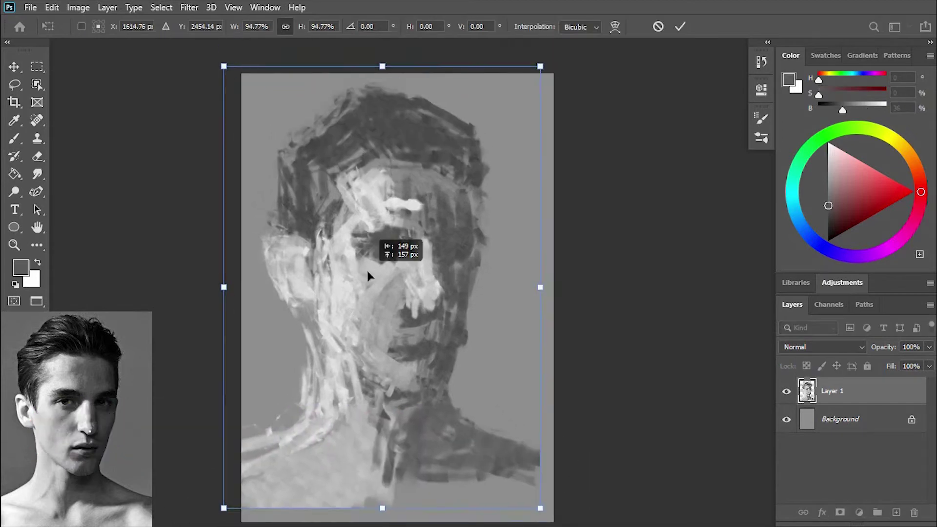
key("Return")
left_click_drag(430, 469, 561, 489)
left_click(829, 159)
left_click_drag(258, 489, 488, 493)
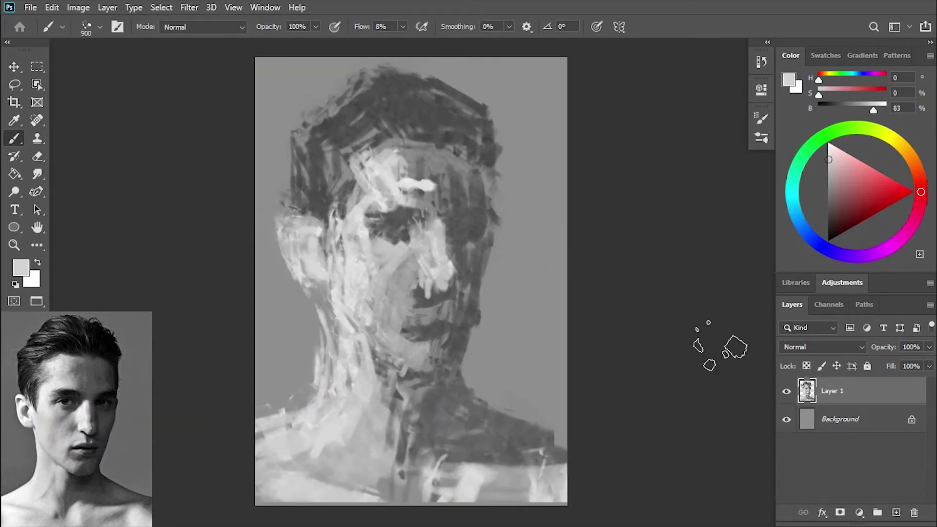
Step: Repaint the forehead, nose and eye area as broader light planes with dark eye sockets and mouth
left_click_drag(391, 170, 483, 185)
left_click_drag(361, 161, 464, 180)
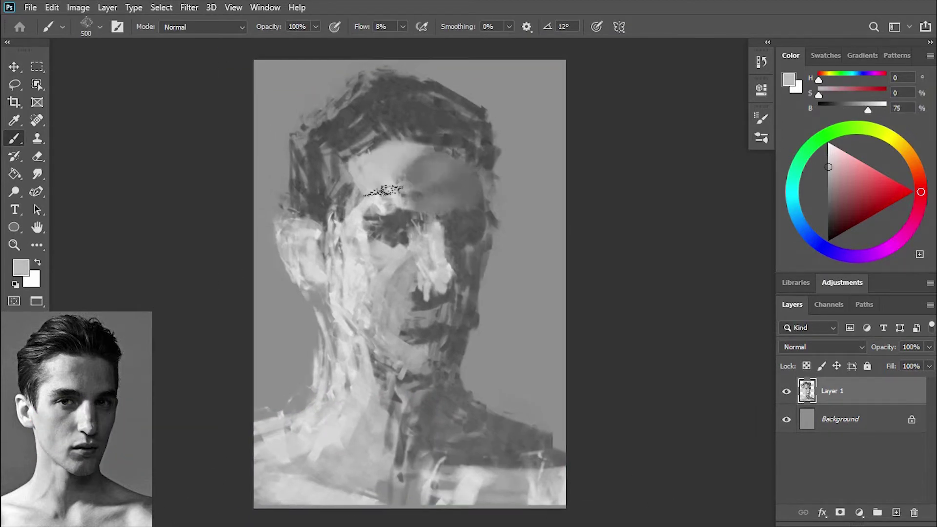
left_click_drag(361, 235, 429, 244)
left_click_drag(855, 110, 846, 111)
left_click_drag(371, 293, 415, 332)
left_click_drag(332, 214, 410, 205)
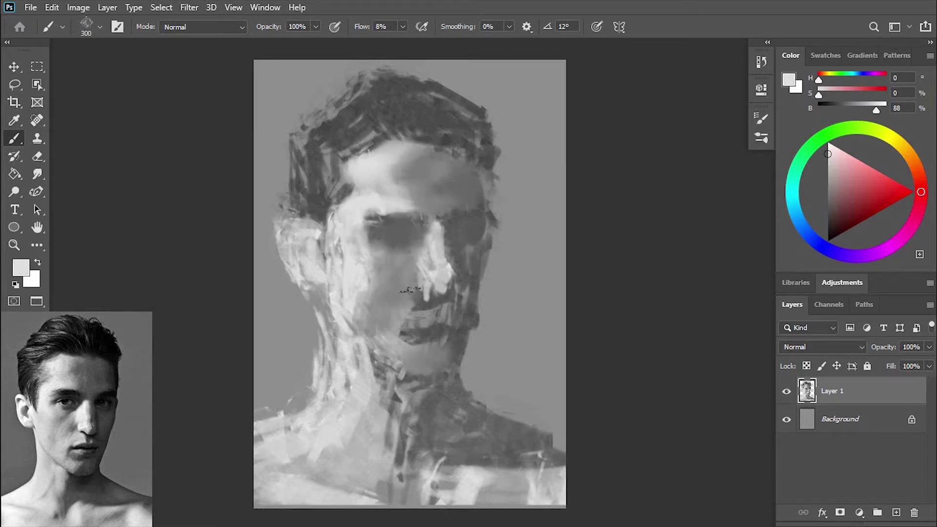
left_click_drag(419, 239, 434, 298)
Step: Paint dark eyebrows over both eyes, lighten the left cheek, and briefly try face-aware Liquify
mouse_move(444, 217)
left_mouse_down()
mouse_move(488, 216)
mouse_move(379, 215)
mouse_move(415, 213)
left_mouse_up()
left_click_drag(473, 214, 498, 218)
key("e")
key("b")
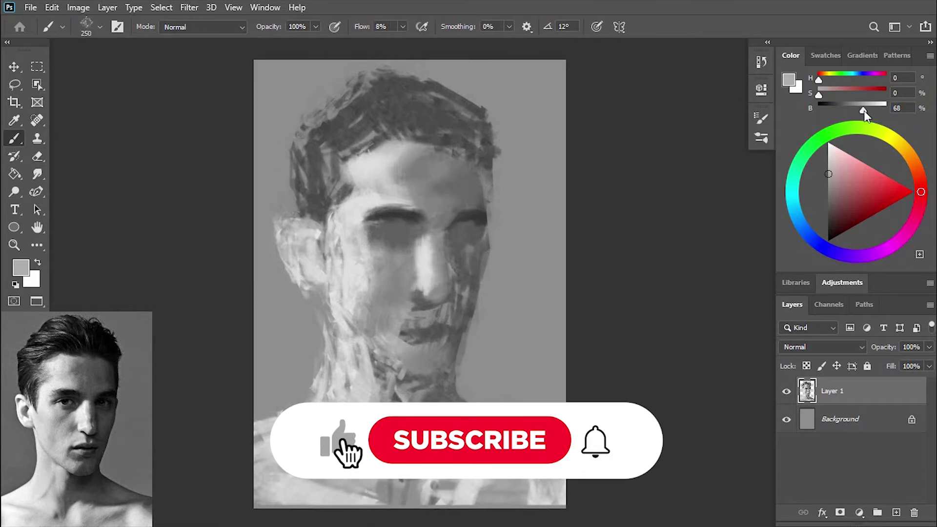
mouse_move(342, 254)
left_mouse_down()
mouse_move(390, 332)
mouse_move(400, 261)
left_mouse_up()
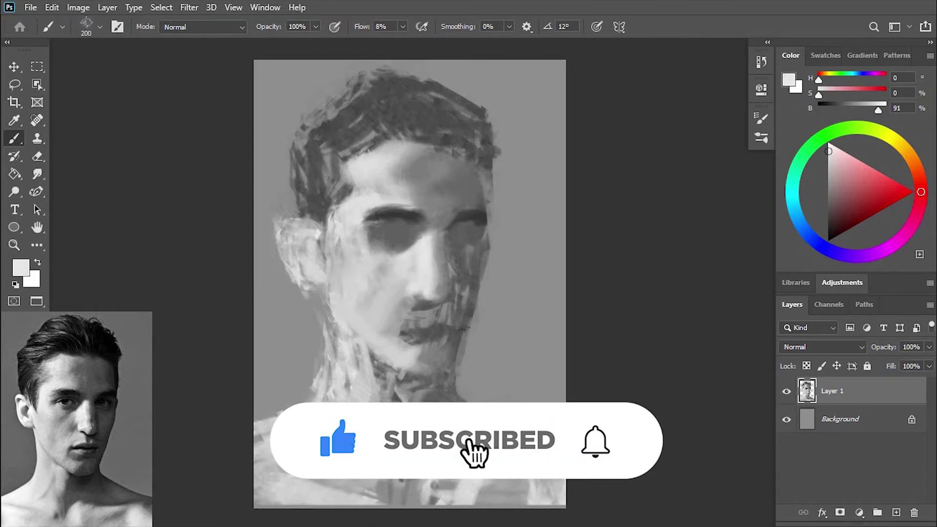
key("ctrl+shift+x")
key("Return")
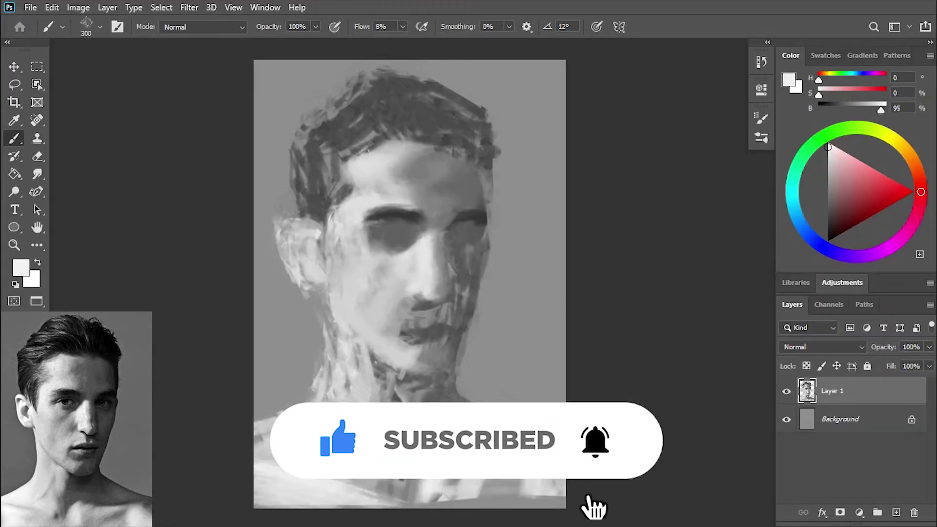
Step: Shade the neck under the chin, then darken the hair to near-black down the left side
left_click(450, 351, "alt")
key("bracketleft")
mouse_move(450, 351)
left_mouse_down()
mouse_move(361, 361)
mouse_move(459, 391)
left_mouse_up()
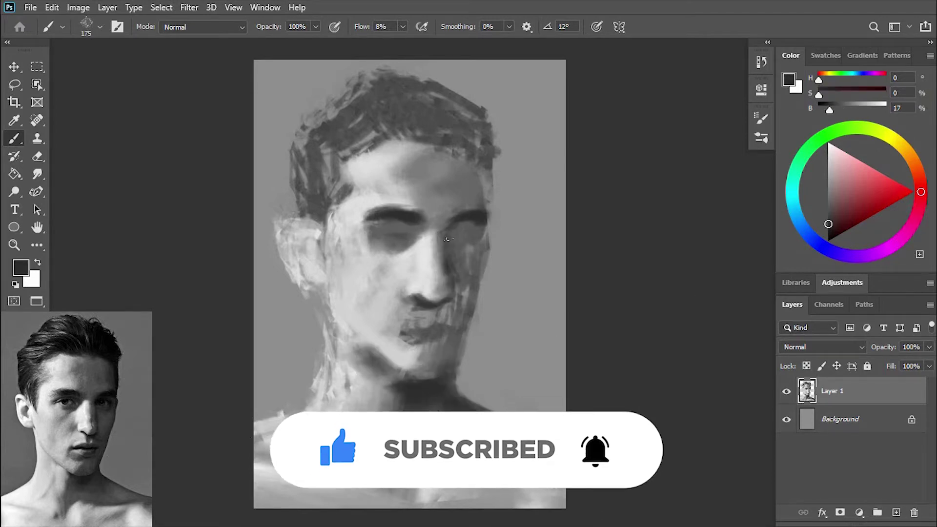
left_click(372, 233, "alt")
left_click(413, 208, "alt")
left_click_drag(456, 121, 488, 205)
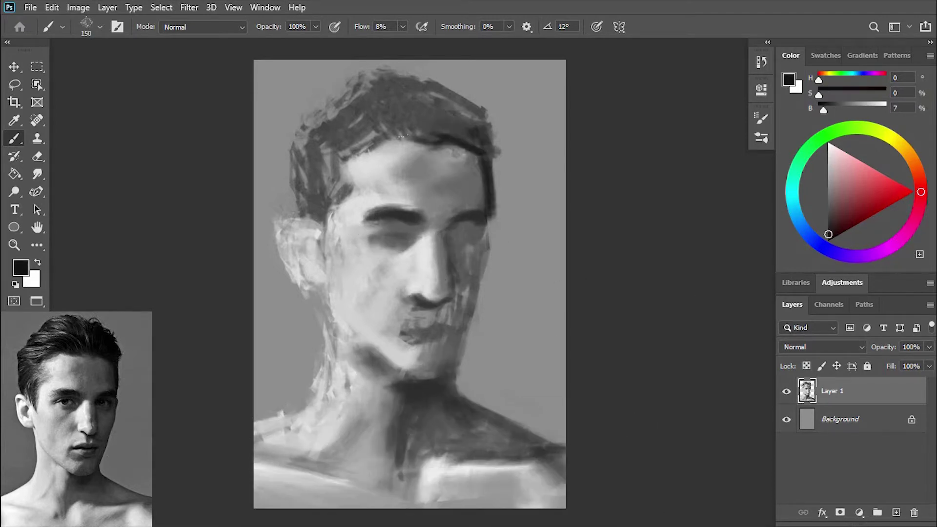
mouse_move(381, 127)
left_mouse_down()
mouse_move(503, 98)
mouse_move(367, 115)
mouse_move(307, 215)
left_mouse_up()
left_click_drag(337, 161, 328, 266)
key("bracketleft")
key("bracketleft")
key("bracketleft")
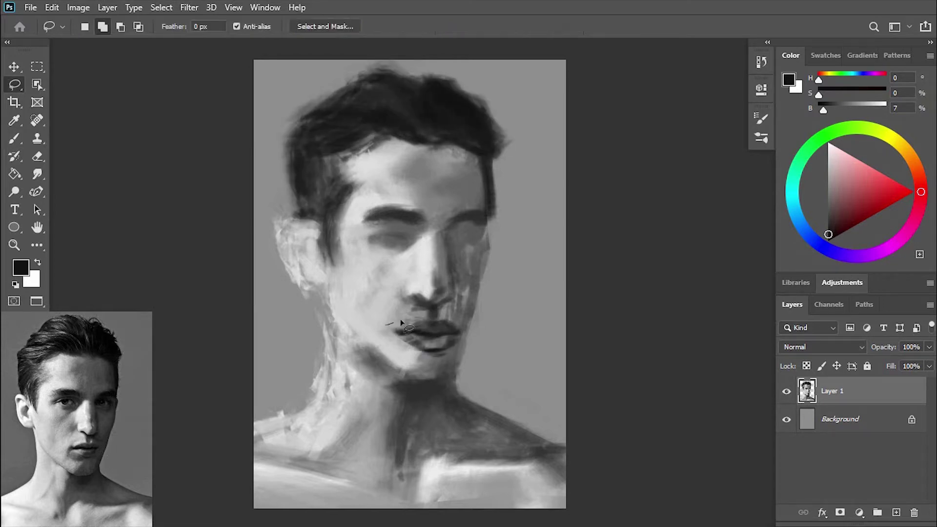
Step: Repaint and shape the lips, lighten the right cheek, and darken the shadow beside the nose
left_click(368, 326, "alt")
key("bracketright")
key("bracketright")
key("bracketright")
mouse_move(429, 340)
left_mouse_down()
mouse_move(405, 361)
mouse_move(484, 230)
left_mouse_up()
left_click_drag(469, 361, 458, 298)
left_click_drag(391, 332, 434, 375)
key("bracketleft")
key("bracketleft")
key("bracketleft")
left_click_drag(454, 244, 430, 304)
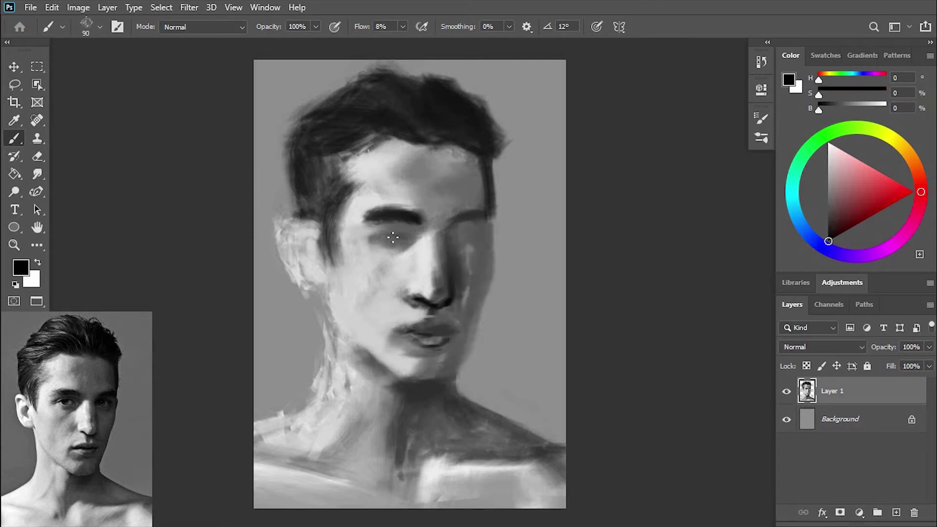
key("bracketright")
key("bracketright")
key("bracketright")
Step: Shade under the right eyebrow and repaint the neck, chest and shoulders in lighter greys
left_click(475, 229, "alt")
mouse_move(488, 215)
left_mouse_down()
mouse_move(459, 227)
mouse_move(342, 161)
left_mouse_up()
left_click(314, 320, "alt")
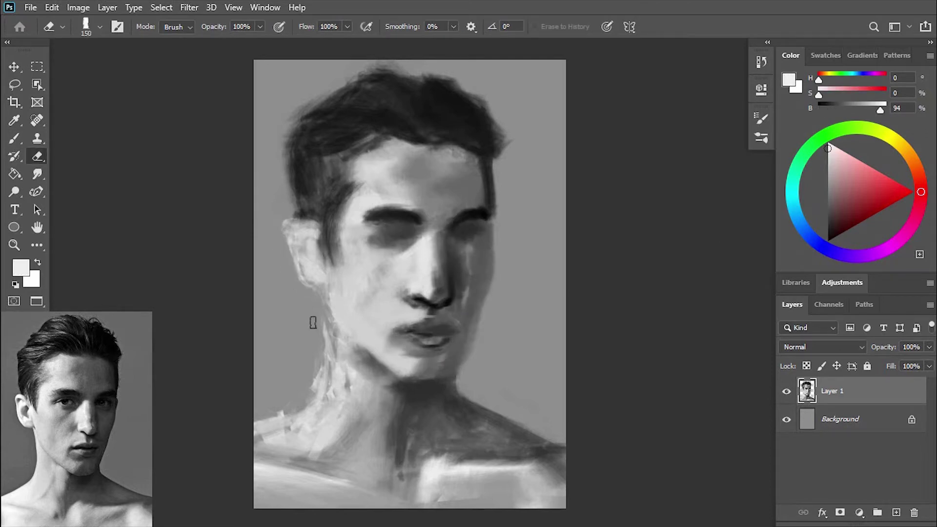
mouse_move(332, 288)
left_mouse_down()
mouse_move(342, 415)
mouse_move(430, 503)
left_mouse_up()
left_click_drag(554, 481, 469, 425)
left_click_drag(264, 469, 342, 430)
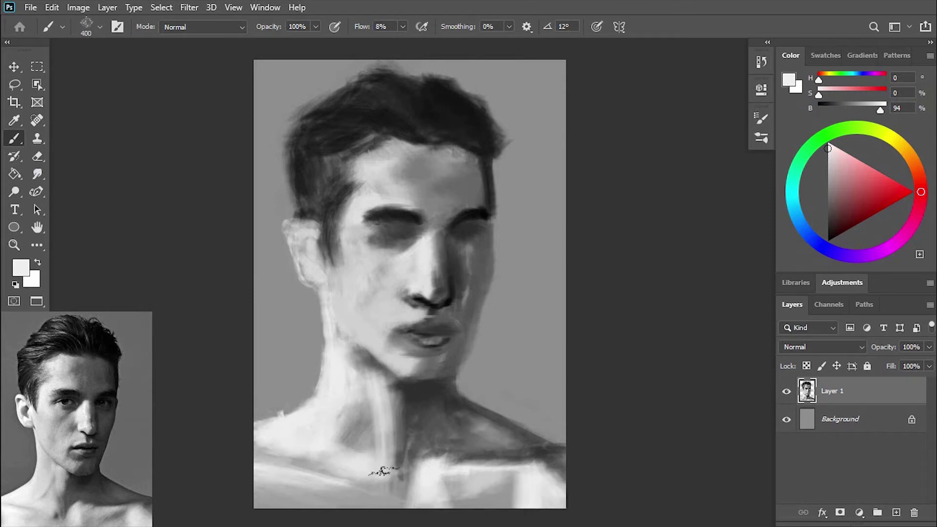
left_click_drag(303, 405, 390, 488)
Step: Sample darker, lighter and white tones from the face while resizing the brush
left_click(440, 411, "alt")
key("bracketleft")
key("bracketleft")
key("bracketleft")
key("bracketleft")
left_click(342, 327, "alt")
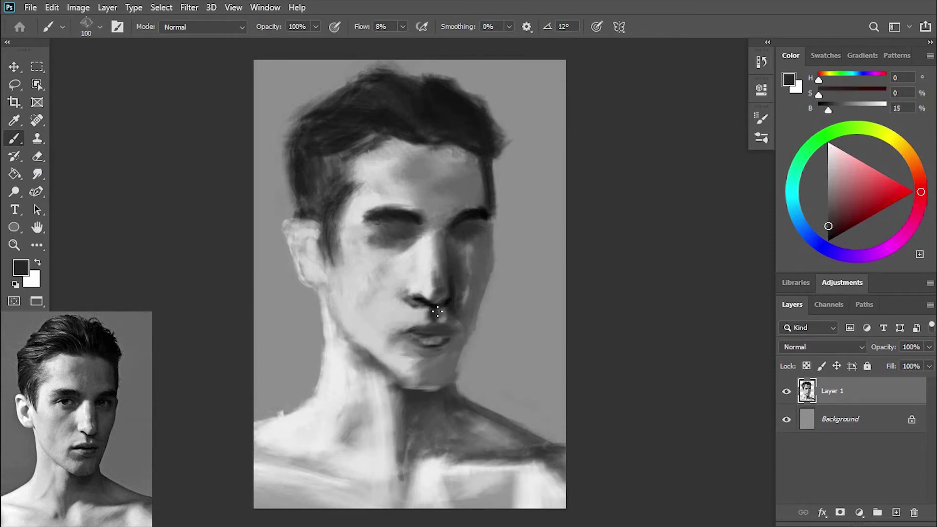
key("bracketright")
key("bracketright")
left_click(405, 332, "alt")
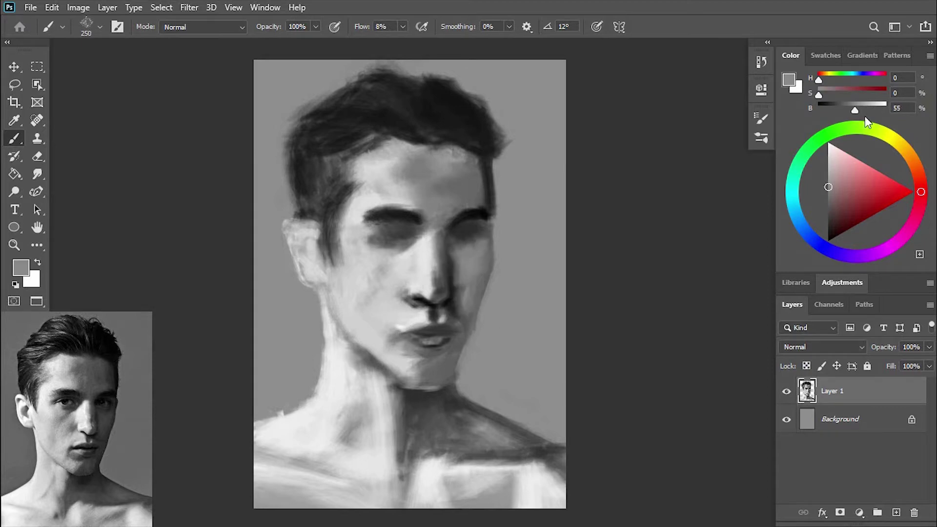
left_click(381, 283, "alt")
key("bracketright")
key("bracketright")
key("bracketright")
Step: Pick mid and light skin greys at a larger brush size and darken the neck area
left_click(433, 345, "alt")
key("bracketleft")
key("bracketleft")
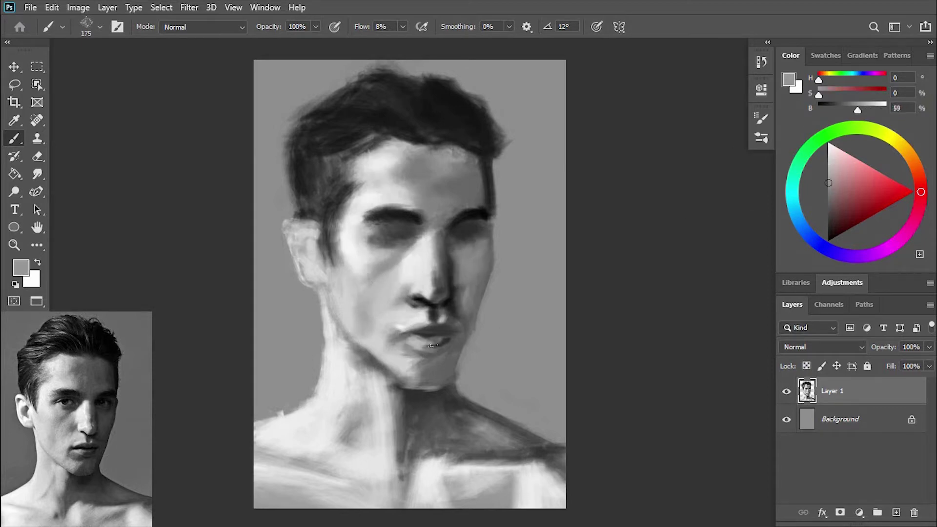
left_click(409, 333, "alt")
key("bracketright")
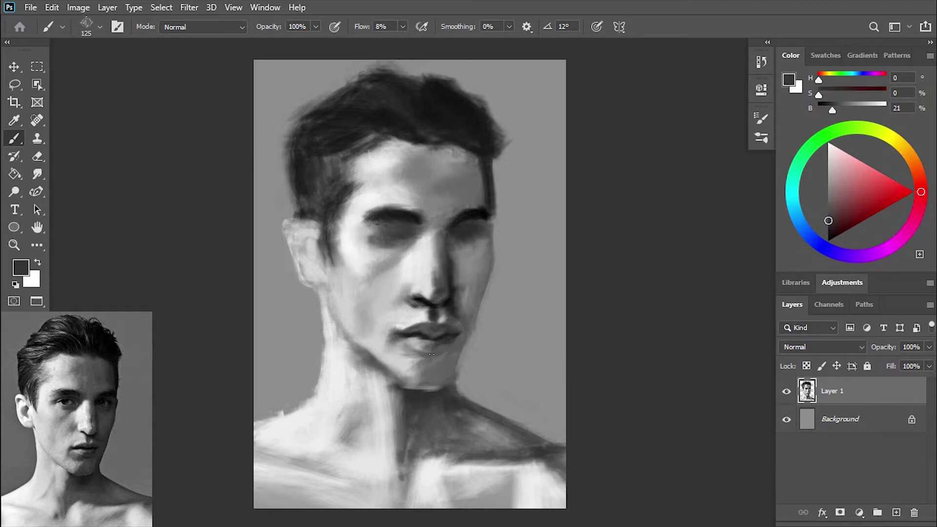
key("bracketright")
key("bracketright")
left_click(451, 318, "alt")
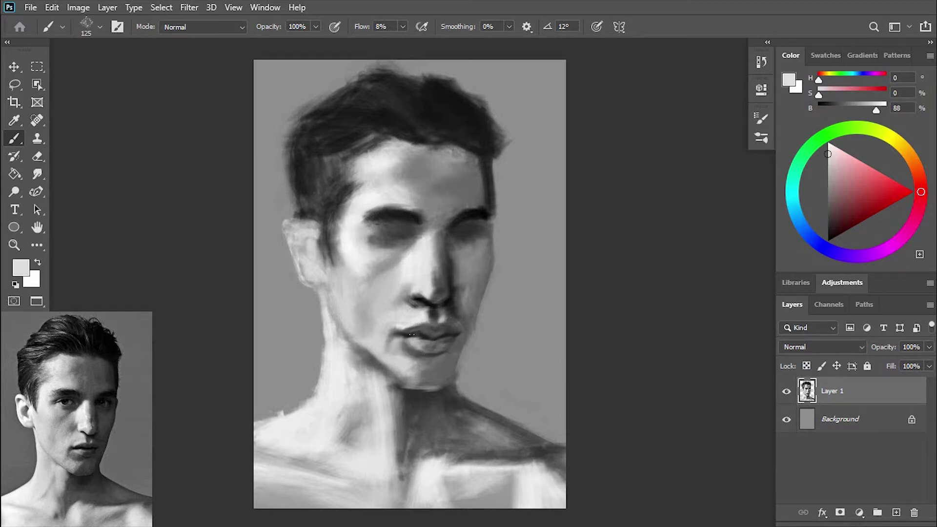
left_click_drag(450, 425, 401, 489)
Step: Add dark shading around the collar and down the right cheek
left_click_drag(430, 381, 341, 440)
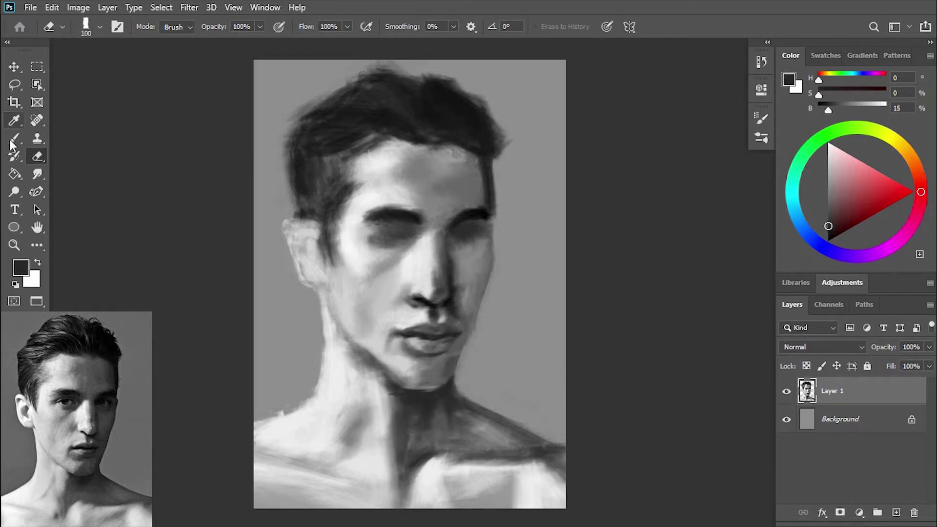
key("bracketright")
key("bracketright")
key("bracketright")
left_click_drag(482, 232, 476, 312)
left_click(472, 281, "alt")
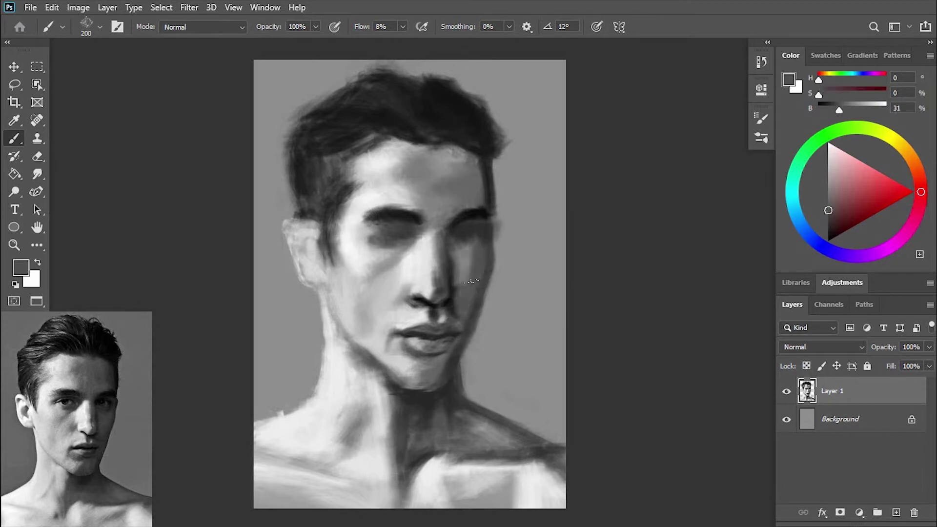
left_click(452, 361, "alt")
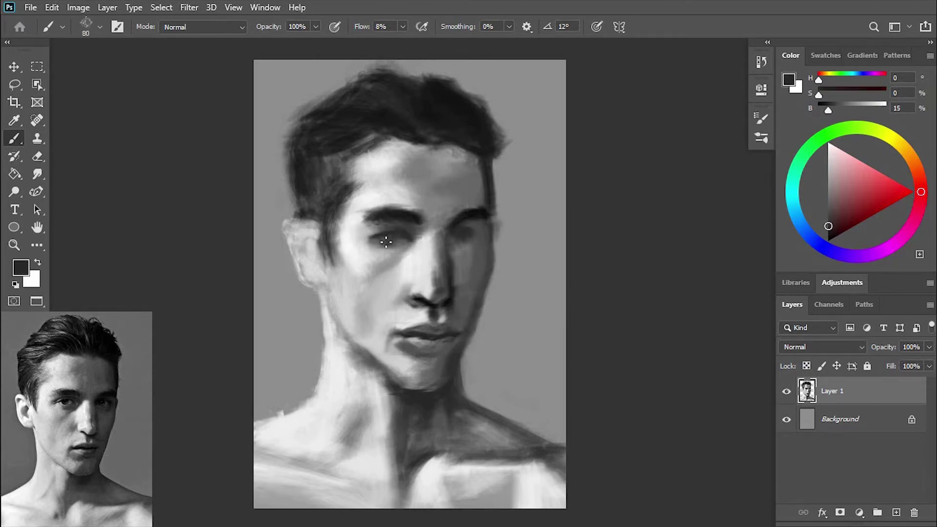
Step: Darken and shape the left eye, then sample mid and dark greys from the lips
left_click(383, 239, "alt")
left_click_drag(386, 240, 373, 229)
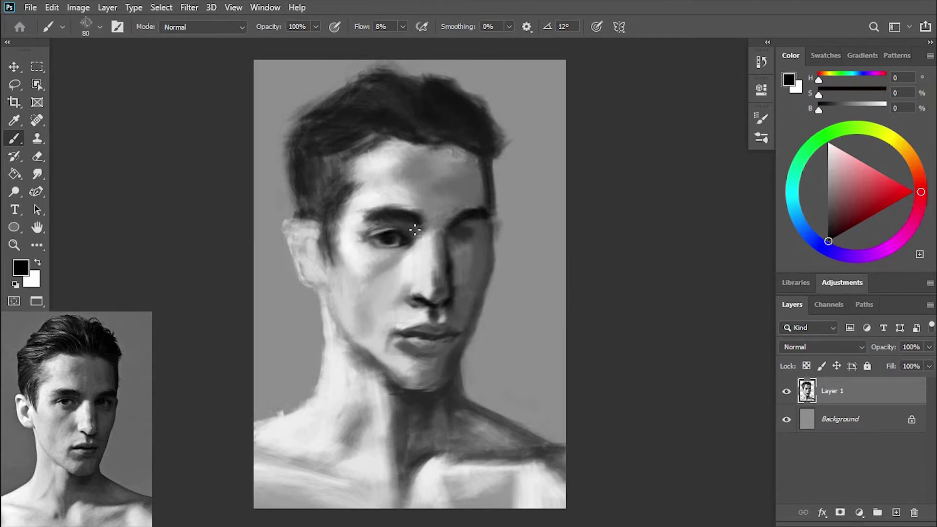
left_click(366, 227, "alt")
key("bracketright")
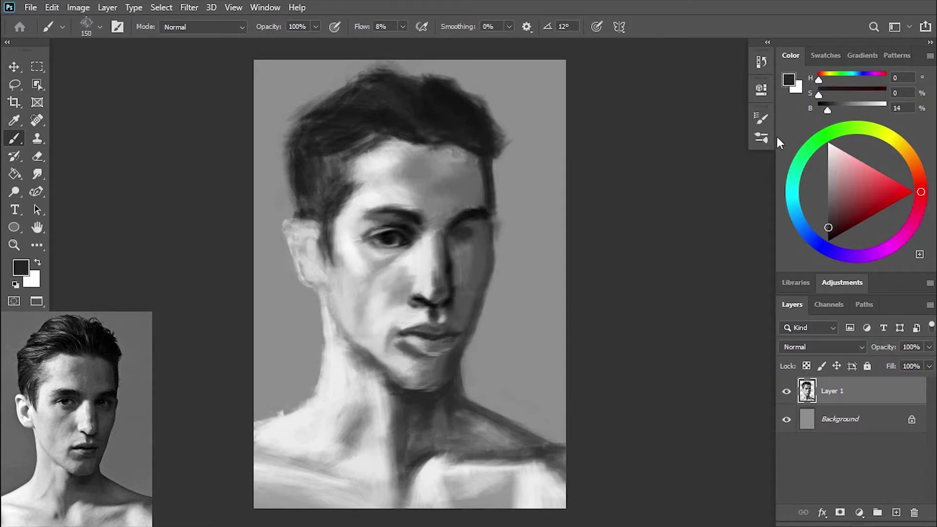
left_click(423, 343, "alt")
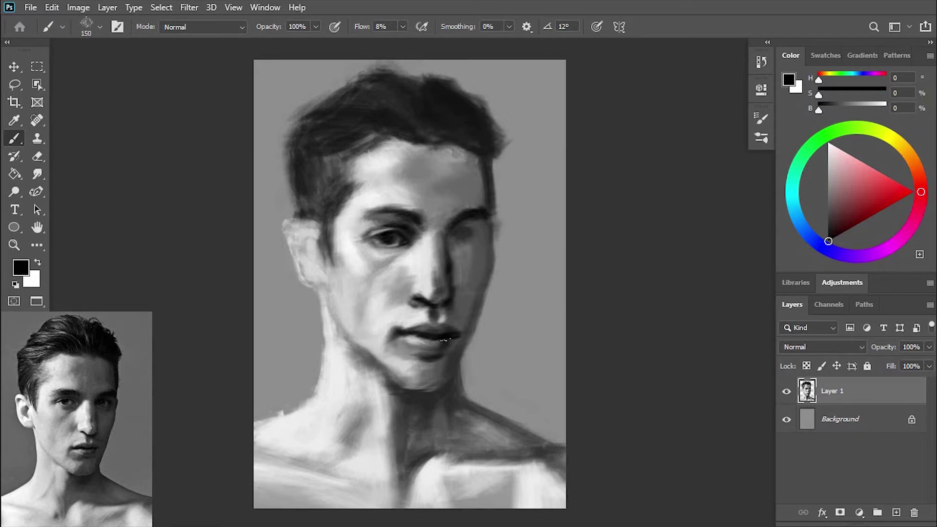
left_click(444, 337, "alt")
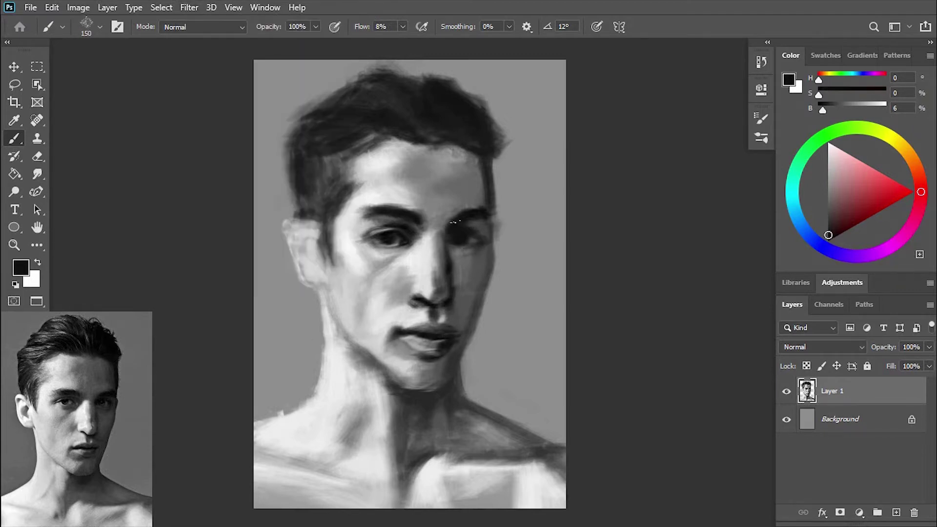
Step: Repaint the forehead with a sampled mid grey and pick a slightly lighter tone
left_click(461, 159, "alt")
mouse_move(475, 173)
left_mouse_down()
mouse_move(461, 159)
mouse_move(393, 163)
left_mouse_up()
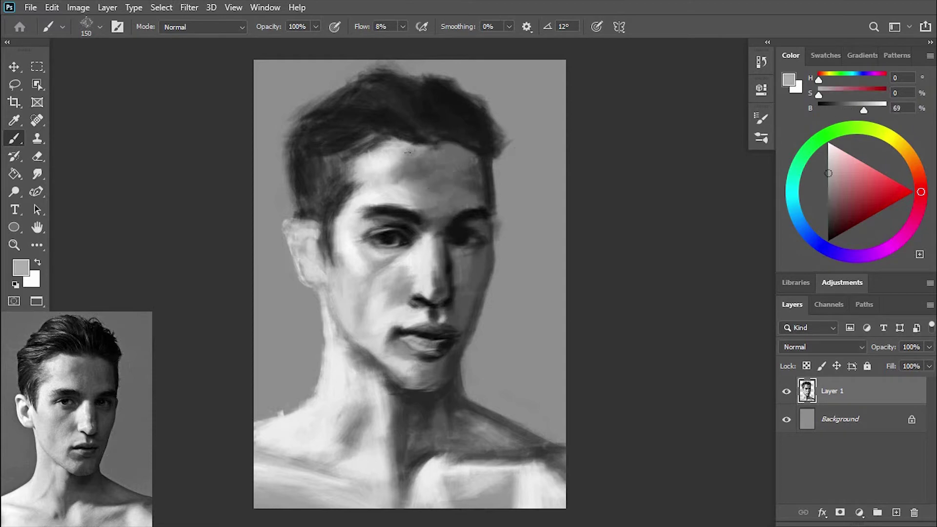
left_click(454, 188, "alt")
scroll(469, 243, "up", 2)
Step: Sample skin greys and lighten the skin under the left eye
left_click(302, 260, "alt")
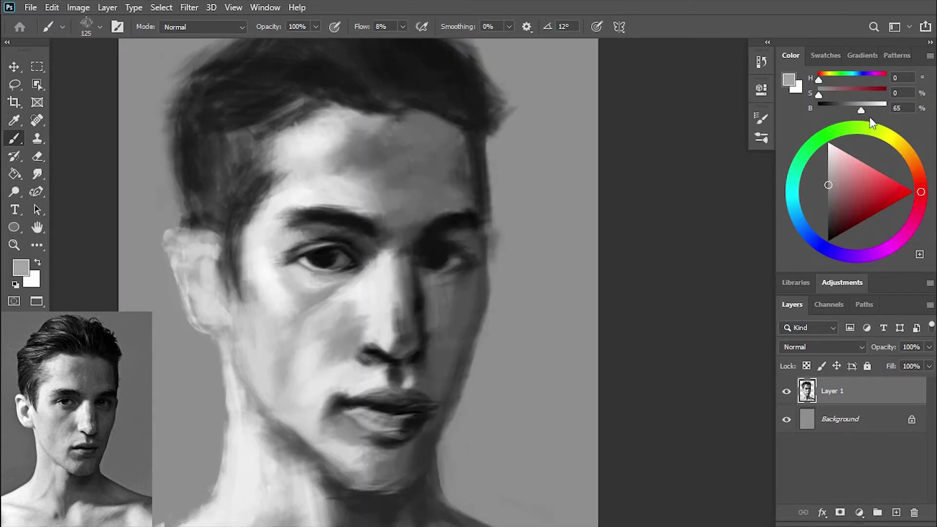
left_click(356, 252, "alt")
key("bracketright")
key("bracketright")
key("bracketright")
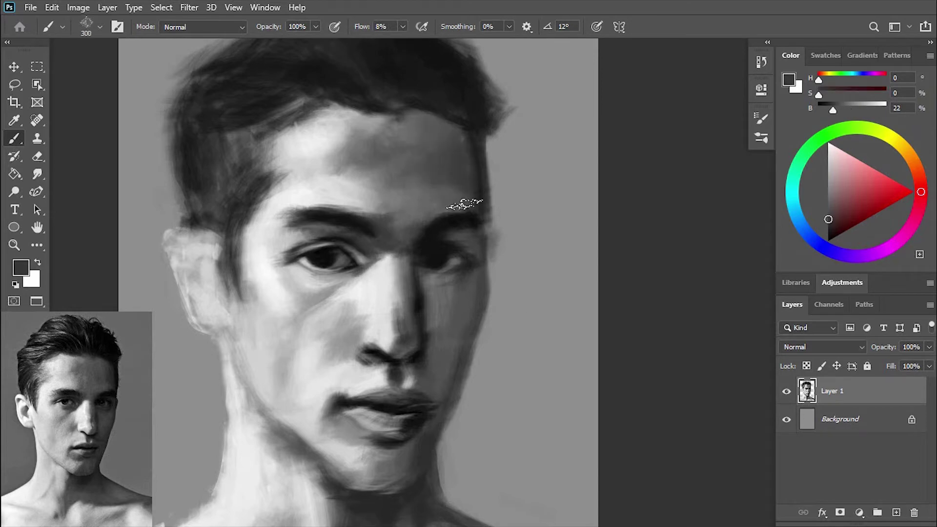
left_click(301, 305, "alt")
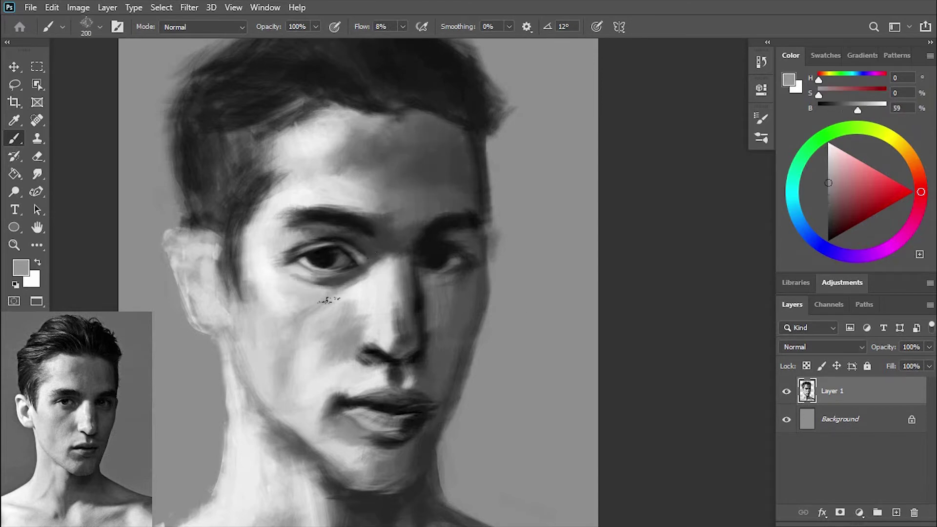
key("bracketleft")
key("bracketleft")
key("bracketleft")
left_click(299, 263, "alt")
key("bracketleft")
key("bracketleft")
left_click(352, 282, "alt")
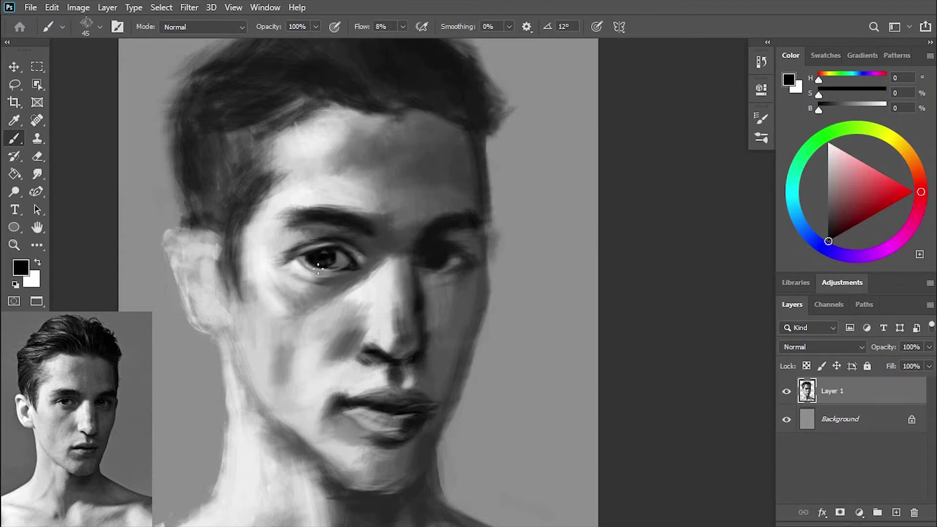
mouse_move(312, 295)
left_mouse_down()
mouse_move(295, 303)
mouse_move(281, 242)
left_mouse_up()
Step: Paint soft shading on the left upper eyelid and grey shading under the eye
key("bracketright")
left_click(339, 278, "alt")
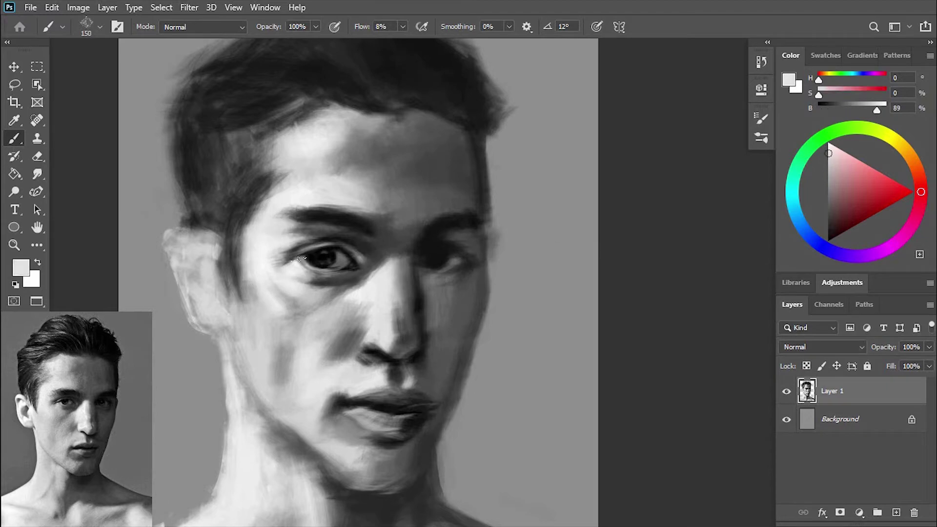
key("bracketleft")
key("bracketleft")
key("bracketleft")
left_click(282, 251, "alt")
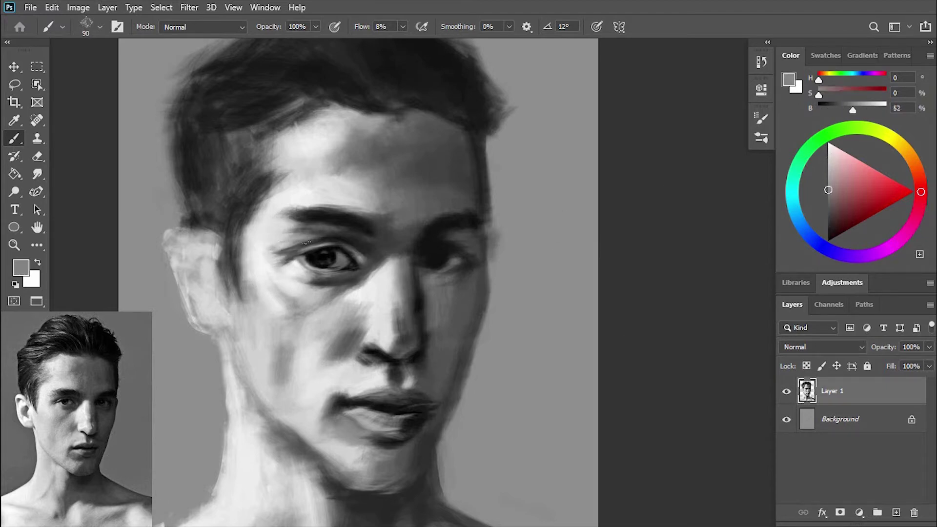
left_click(307, 242, "alt")
left_click_drag(283, 247, 308, 240)
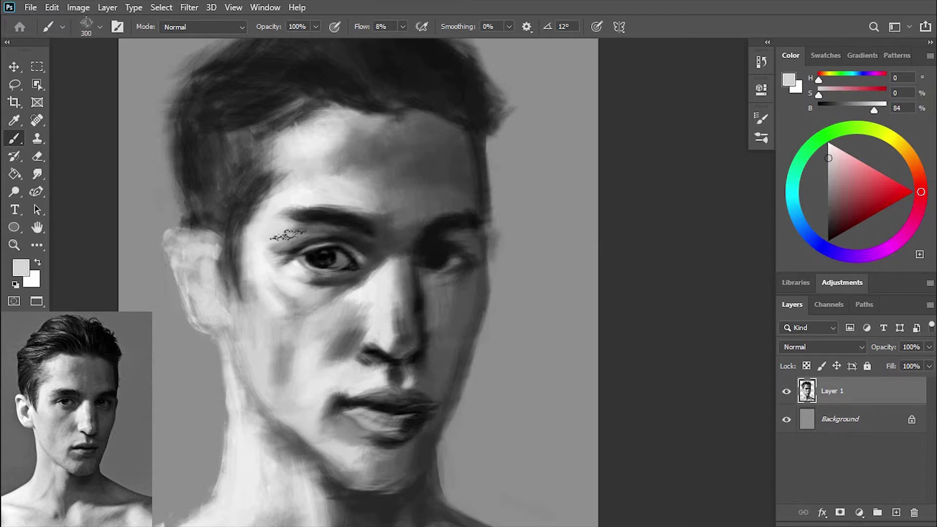
key("bracketleft")
key("bracketleft")
key("bracketleft")
left_click(272, 296, "alt")
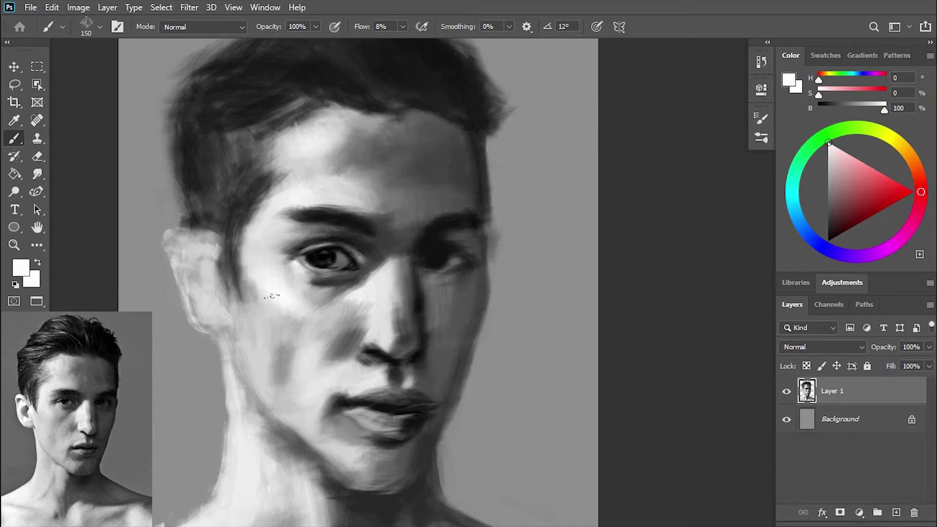
key("bracketright")
key("bracketright")
key("bracketright")
left_click_drag(308, 308, 342, 342)
Step: Zoom out and apply face-aware Liquify with Upper Lip -92 and Lower Lip 24
left_click(320, 296, "alt")
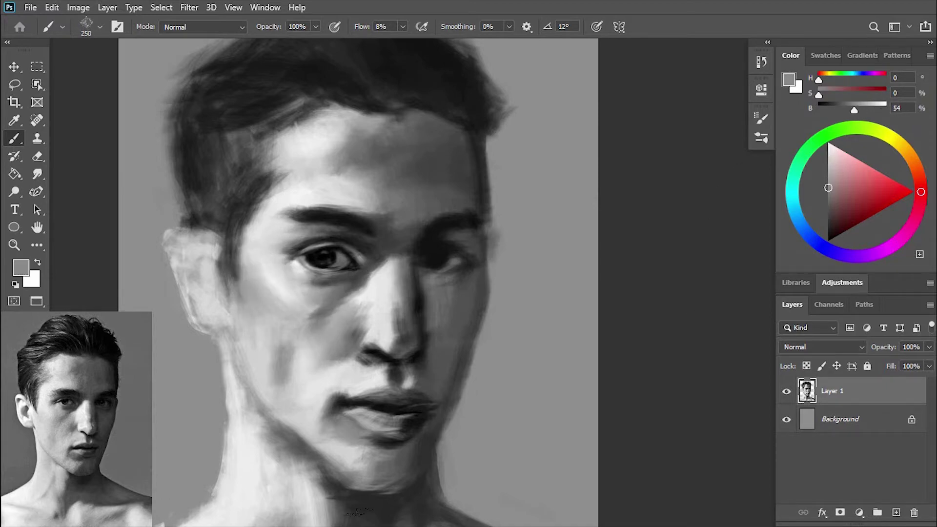
key("ctrl+minus")
key("bracketleft")
key("bracketleft")
key("bracketleft")
left_click(518, 239, "alt")
left_click(189, 7)
left_click(198, 118)
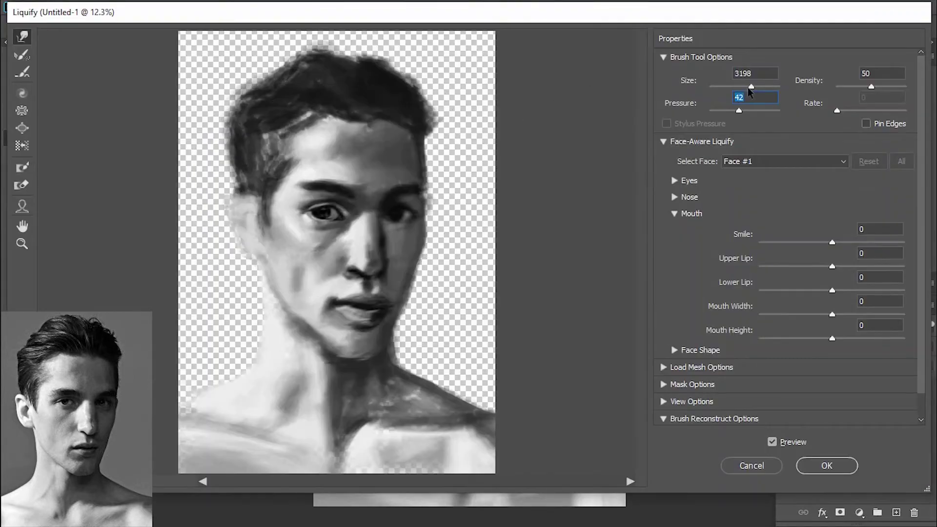
left_click_drag(832, 267, 765, 267)
left_click_drag(833, 290, 850, 291)
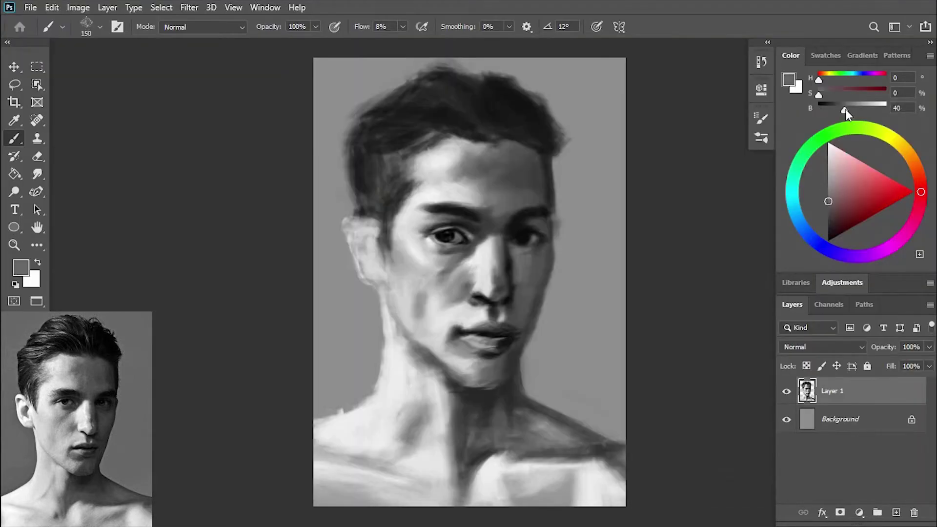
Step: Repaint the neck with mid-grey and lighter strokes down the left side
key("bracketright")
left_click(408, 310, "alt")
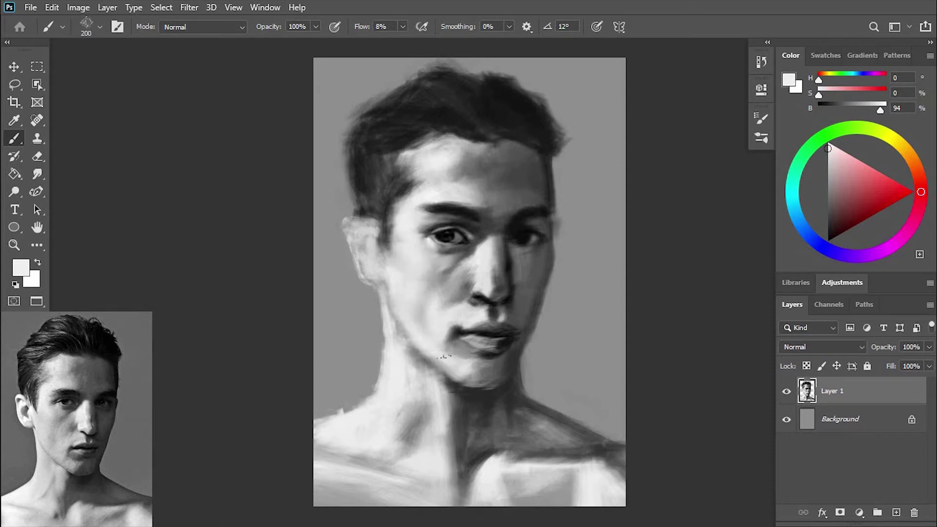
key("bracketleft")
key("bracketleft")
left_click(415, 439, "alt")
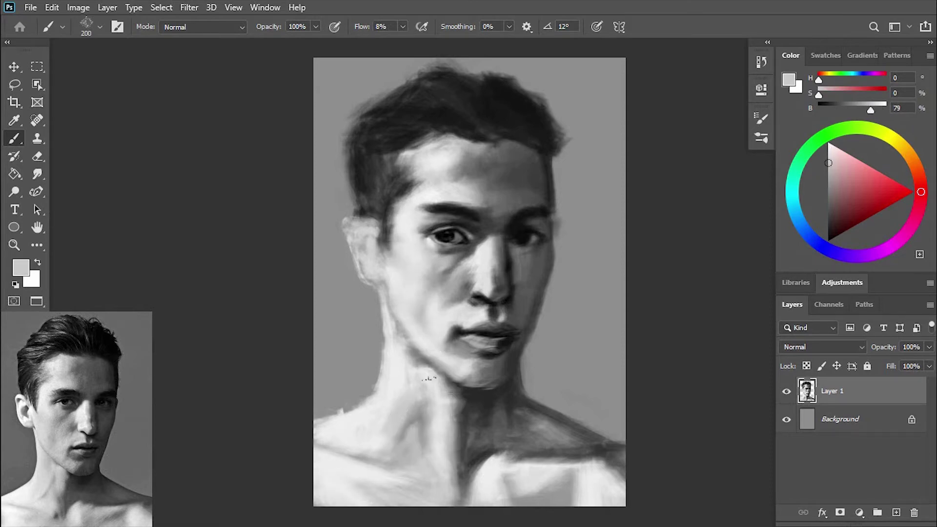
mouse_move(454, 381)
left_mouse_down()
mouse_move(447, 471)
mouse_move(469, 502)
left_mouse_up()
left_click(424, 443, "alt")
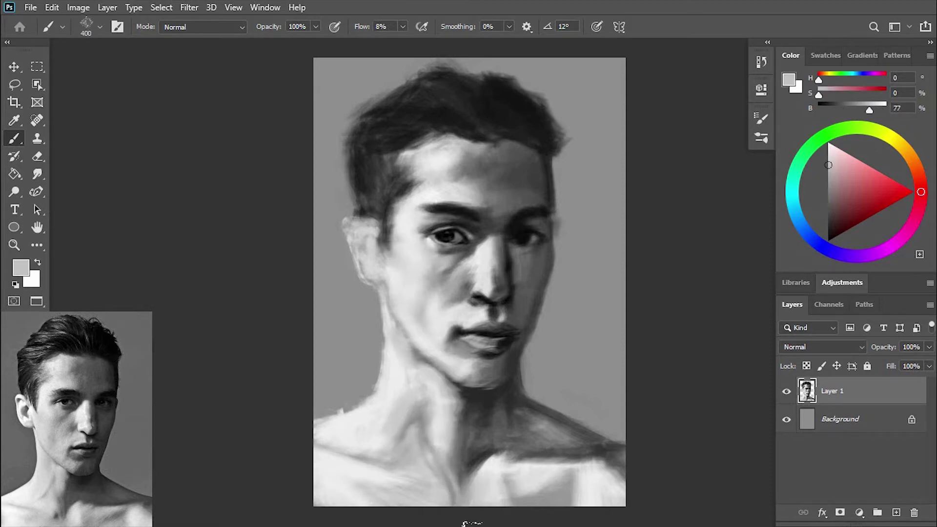
key("bracketright")
key("bracketright")
left_click(395, 418, "alt")
left_click_drag(395, 418, 420, 464)
left_click_drag(401, 342, 405, 454)
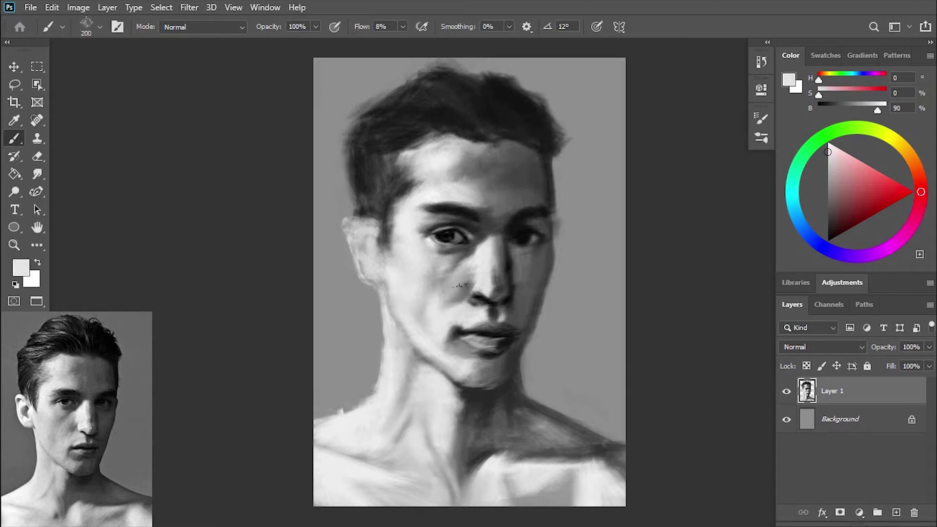
Step: Paint a dark stroke under the right eye and pick a dark grey for shading
left_click(499, 268, "alt")
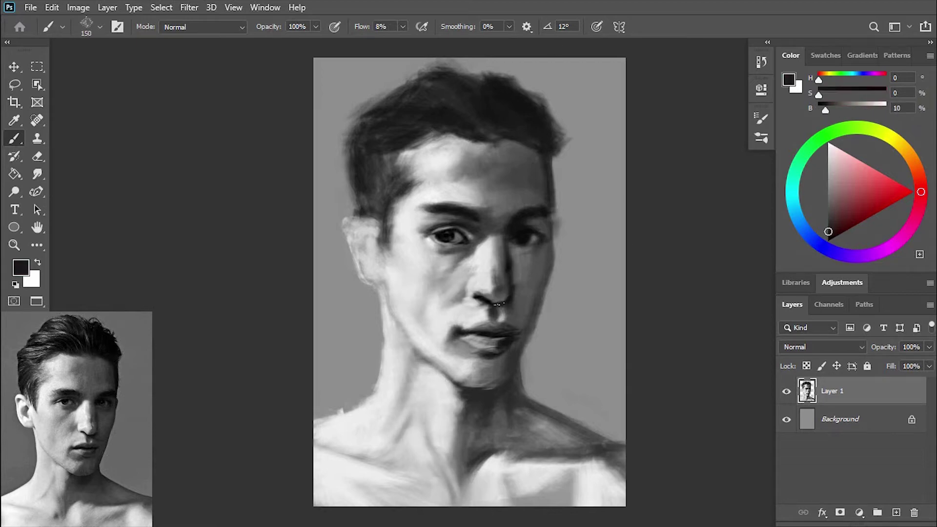
left_click_drag(533, 266, 537, 244)
key("bracketleft")
key("bracketleft")
key("bracketleft")
left_click(532, 241, "alt")
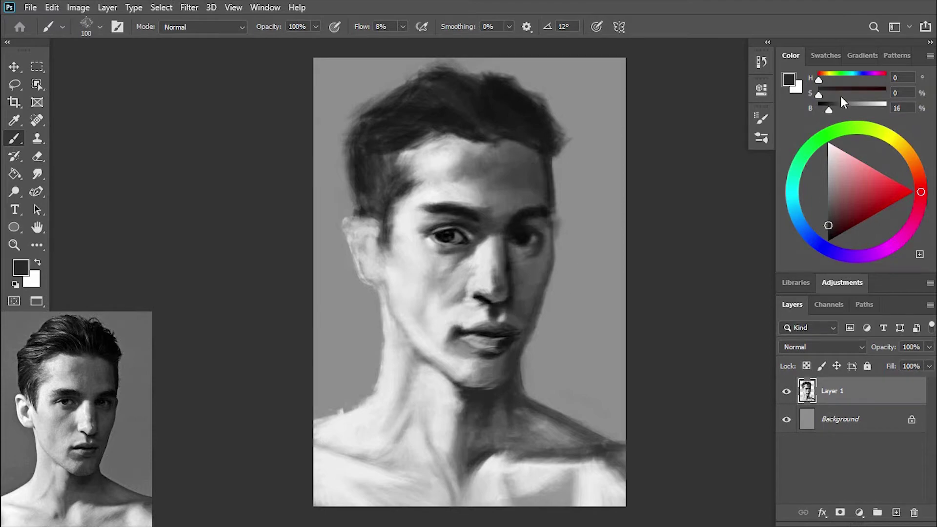
Step: Browse the brush presets list, then close it
left_click(761, 137)
scroll(732, 224, "down", 5)
scroll(728, 215, "down", 5)
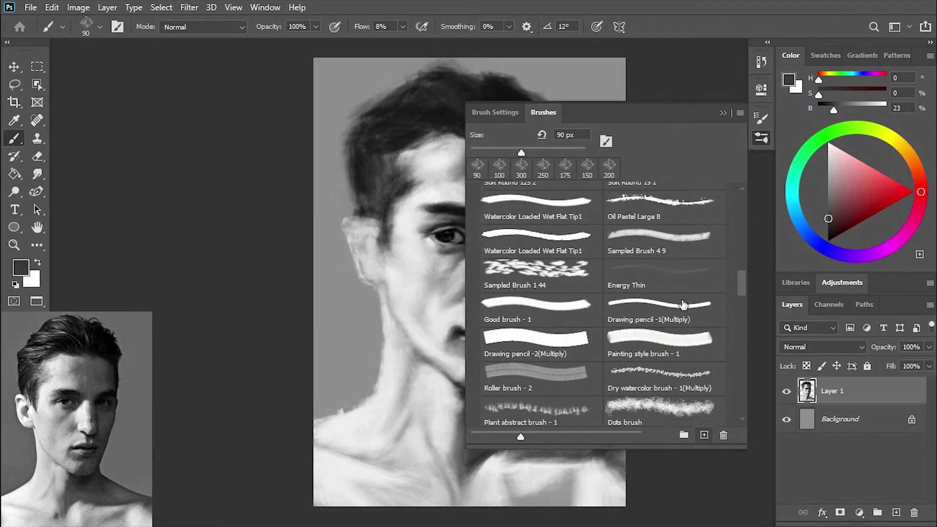
scroll(735, 293, "down", 5)
left_click(661, 164)
scroll(467, 320, "up", 2)
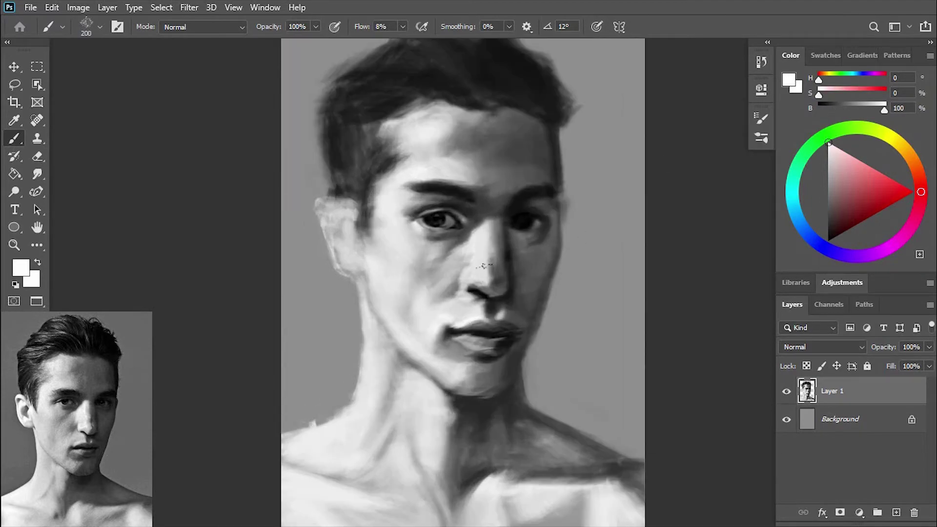
Step: Lighten the bridge of the nose with sampled tones and white highlight strokes
left_click(829, 218)
mouse_move(485, 266)
left_mouse_down()
mouse_move(486, 230)
mouse_move(487, 279)
left_mouse_up()
key("bracketleft")
key("bracketleft")
left_click(484, 254, "alt")
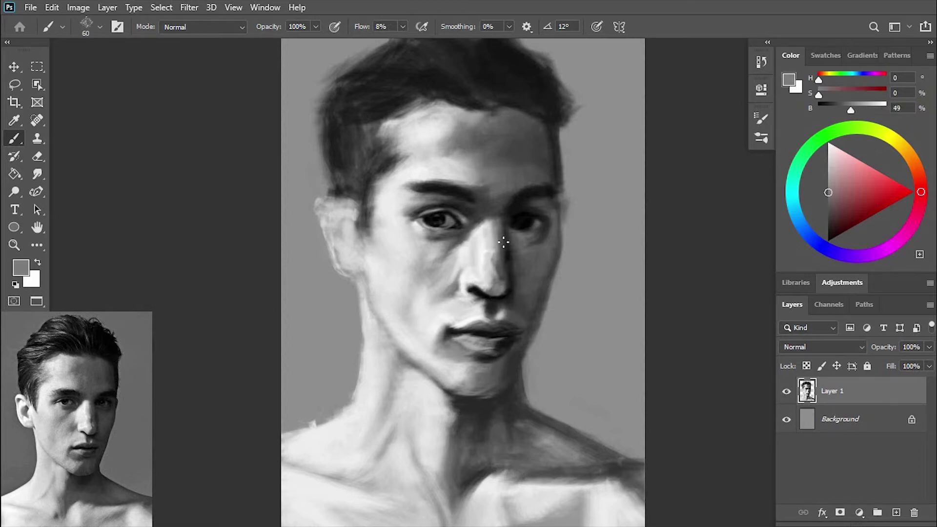
left_click_drag(503, 242, 505, 286)
Step: Sample dark greys from the face and darken the jaw and neck
left_click(586, 320, "alt")
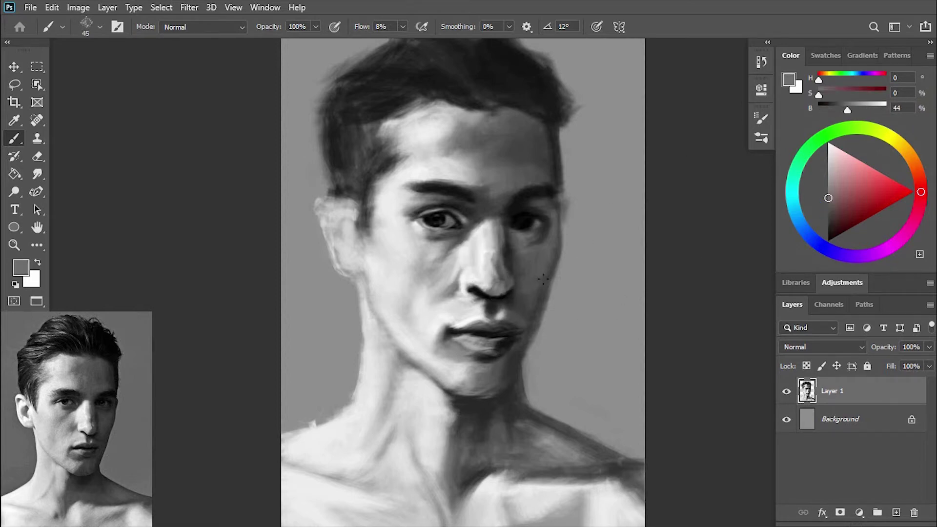
left_click(516, 200, "alt")
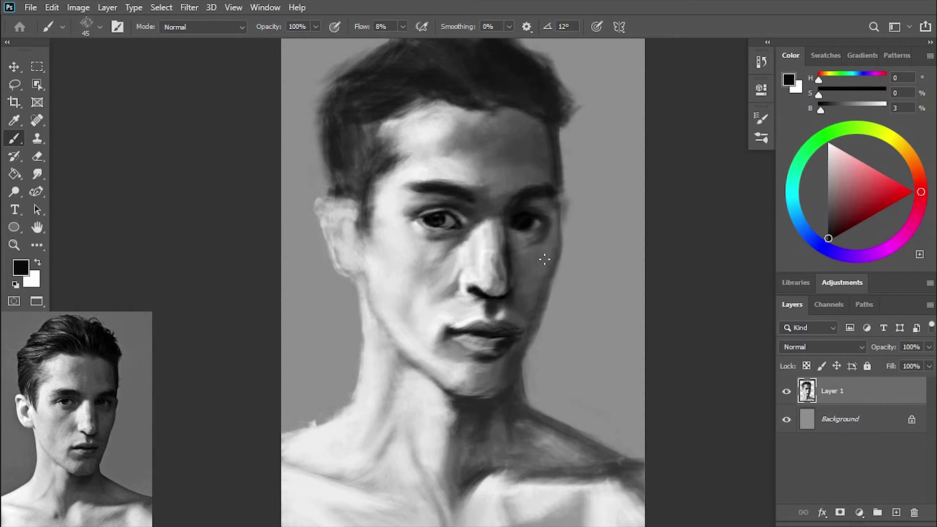
left_click(488, 299, "alt")
left_click(500, 274, "alt")
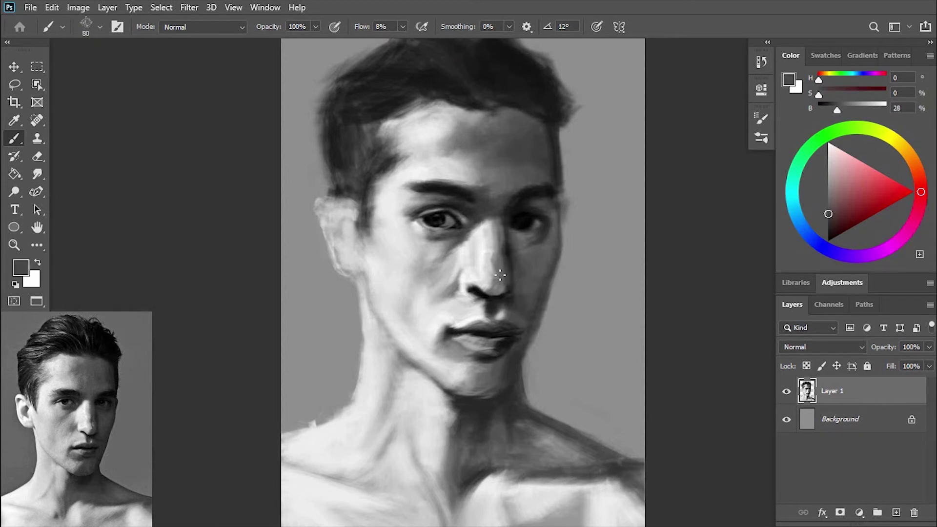
left_click_drag(526, 317, 510, 386)
Step: Sample mid and lighter greys and resize the brush up to 300 px
key("bracketleft")
key("bracketleft")
key("bracketleft")
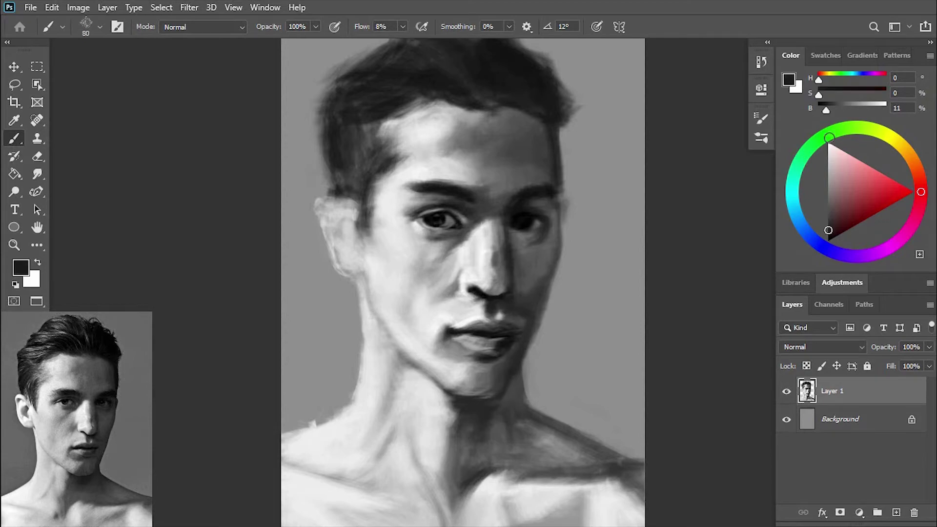
key("bracketleft")
key("bracketleft")
key("bracketleft")
left_click(553, 245, "alt")
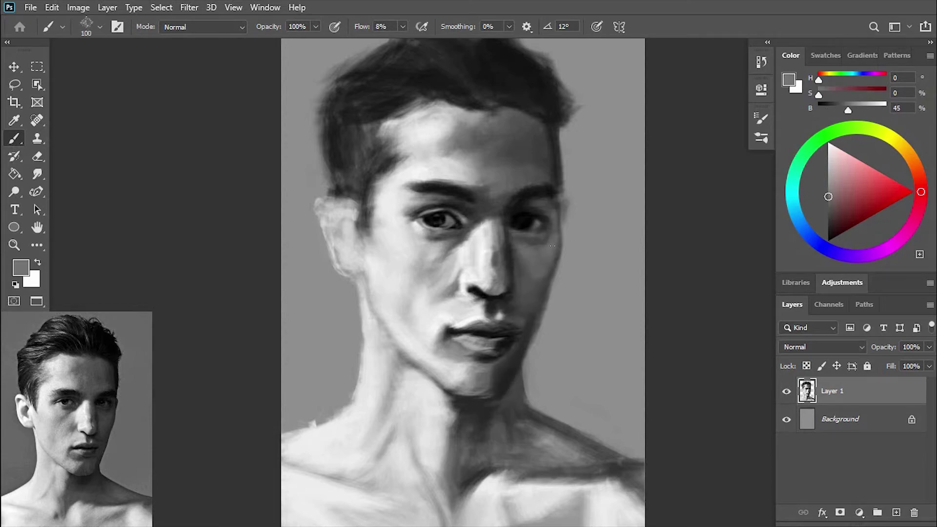
left_click(486, 207, "alt")
key("bracketright")
key("bracketright")
left_click(761, 118)
Step: Dab white spatter-brush strokes on the forehead, then apply a quick Face-Aware Liquify pass
left_click_drag(732, 338, 742, 252)
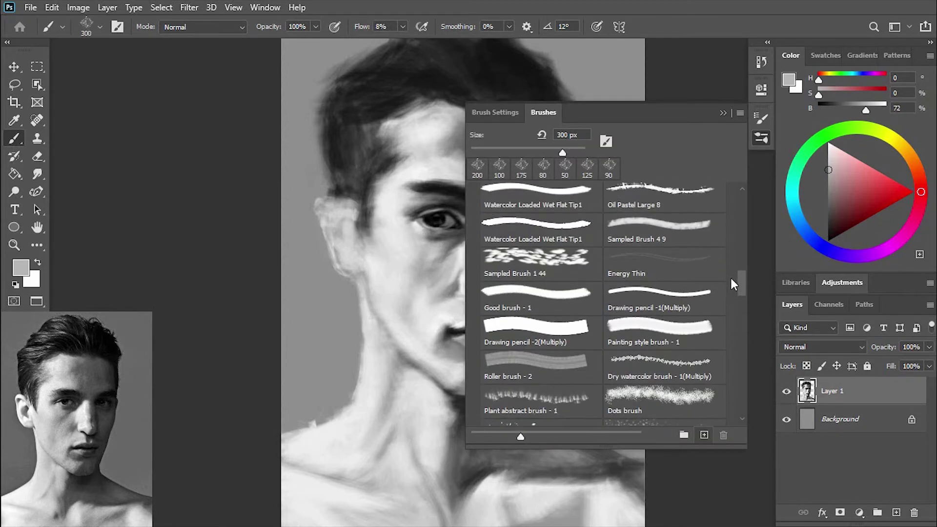
left_click(537, 203)
left_click(418, 337, "alt")
left_click_drag(430, 259, 471, 132)
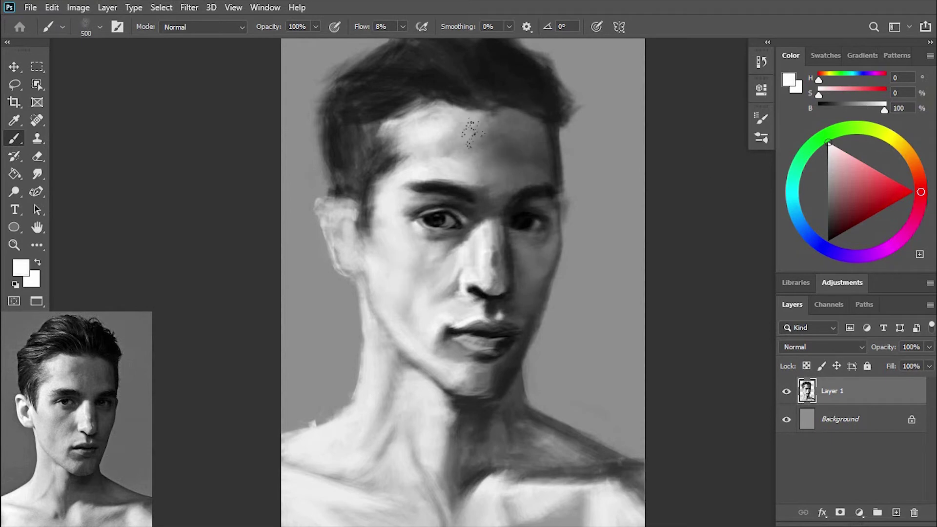
key("ctrl+shift+x")
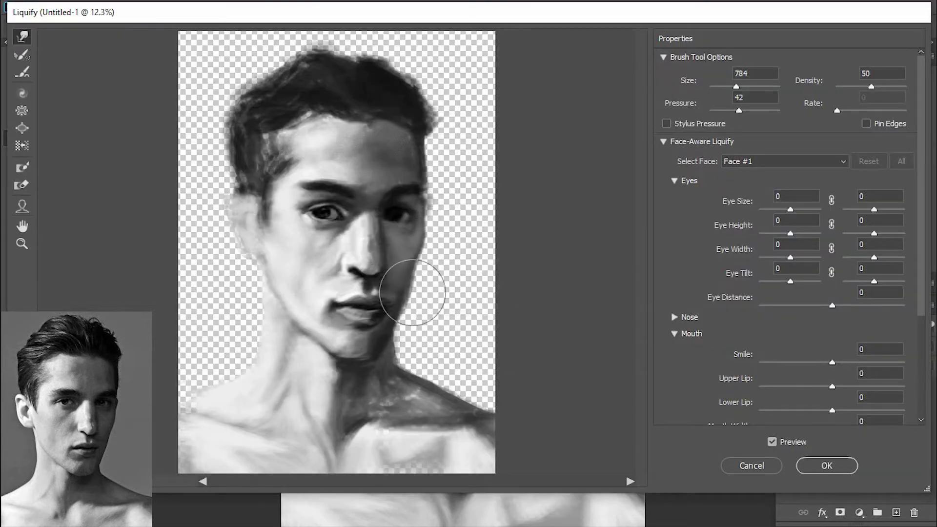
key("Return")
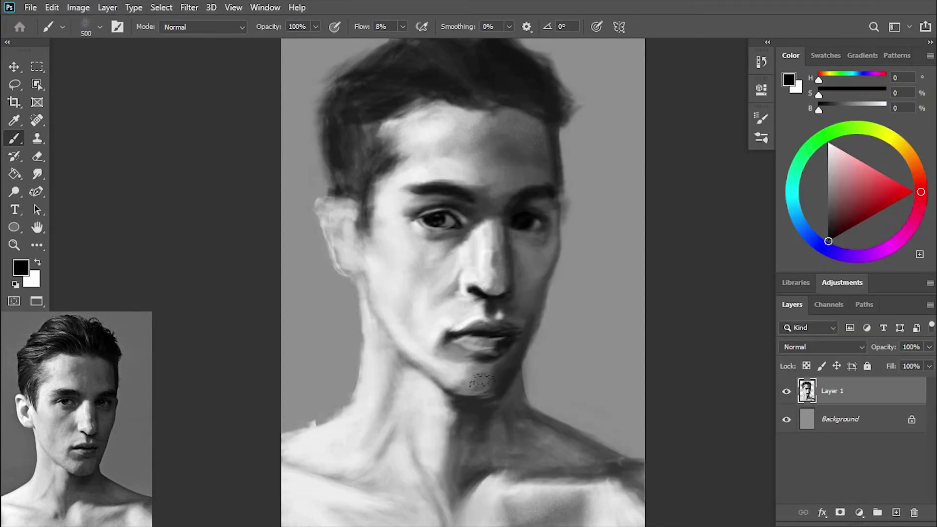
Step: Sample light and near-white greys from the cheek, resizing the brush for soft cheek strokes beside the nose
key("ctrl+plus")
left_click(427, 347, "alt")
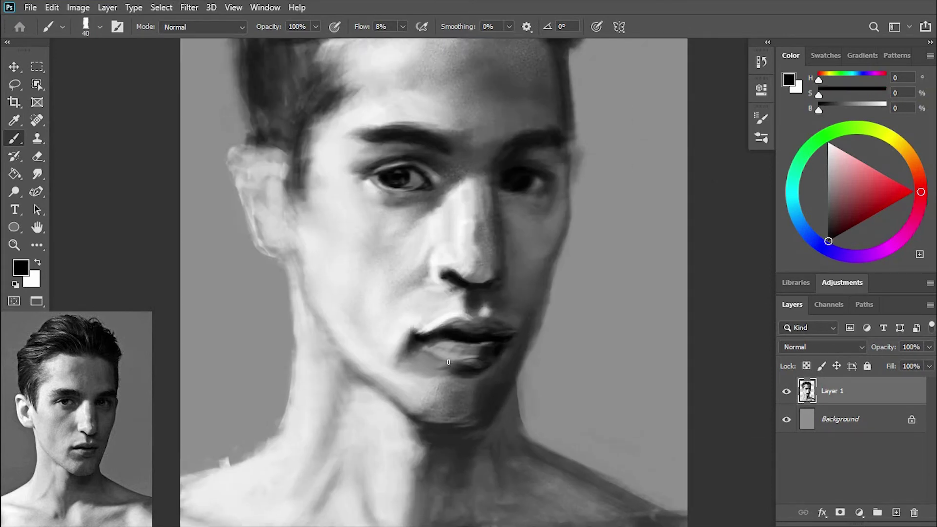
key("bracketright")
left_click(503, 346, "alt")
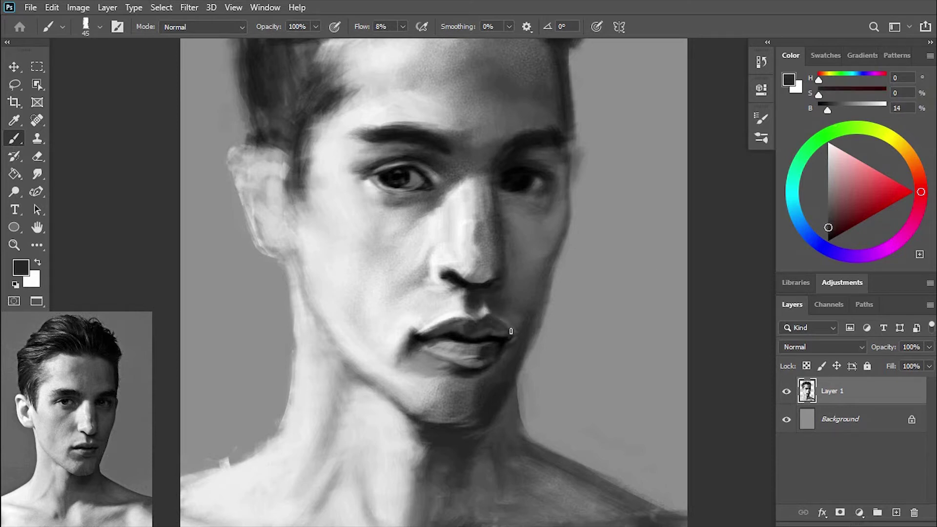
left_click(483, 311, "alt")
key("bracketleft")
key("bracketleft")
key("bracketleft")
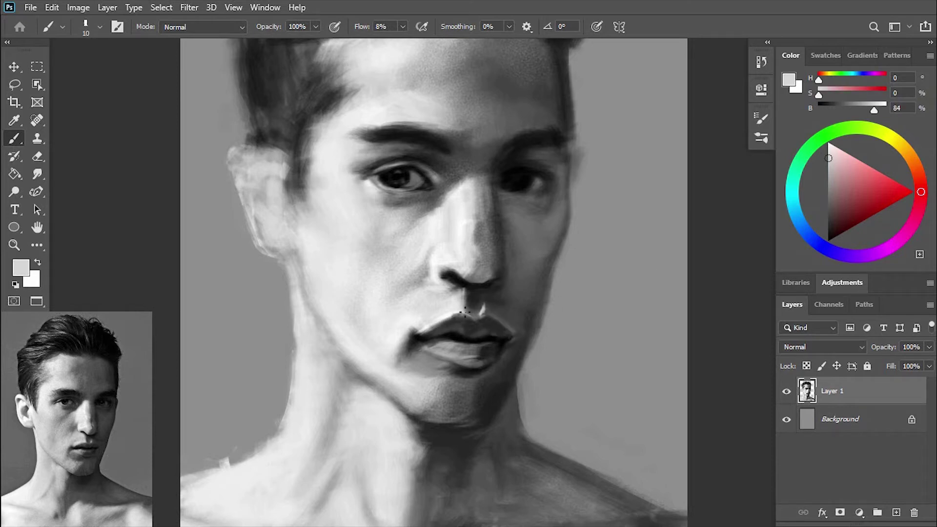
key("ctrl+0")
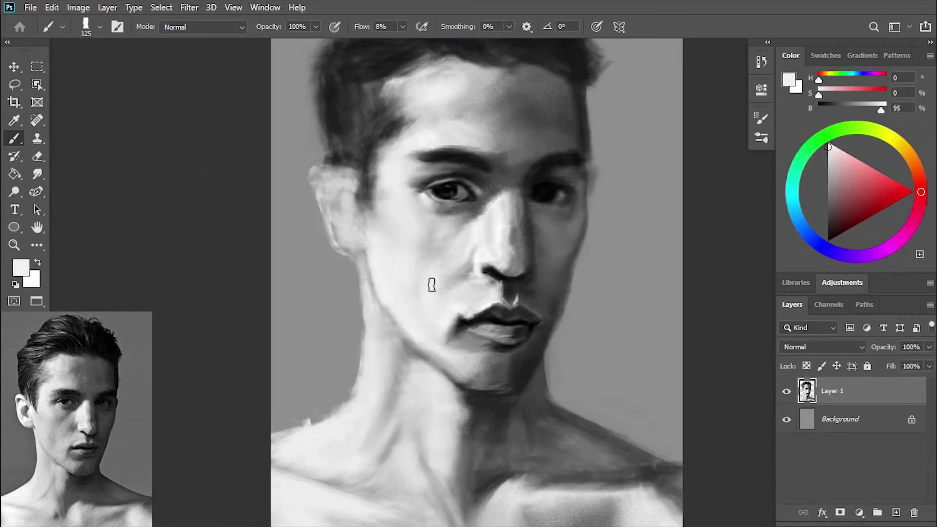
key("bracketright")
key("bracketright")
left_click(457, 267, "alt")
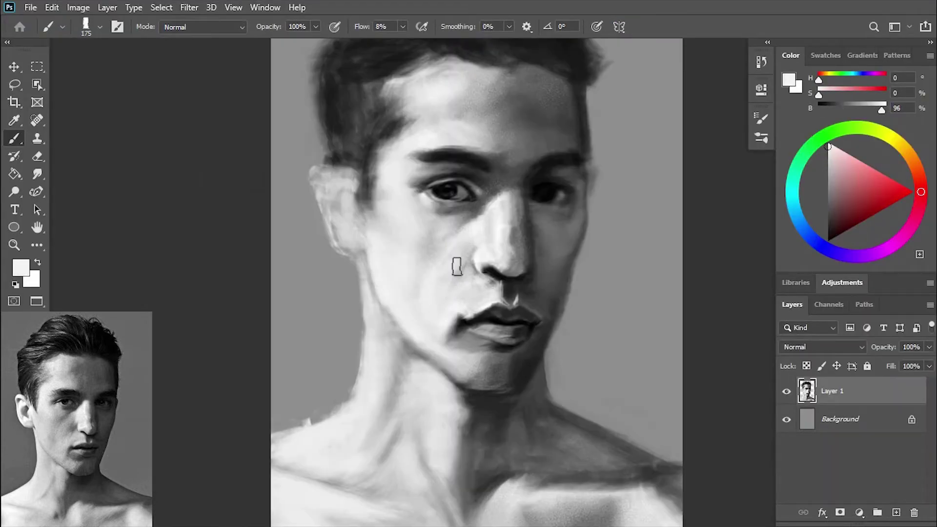
key("bracketleft")
key("bracketleft")
key("bracketleft")
left_click(488, 276, "alt")
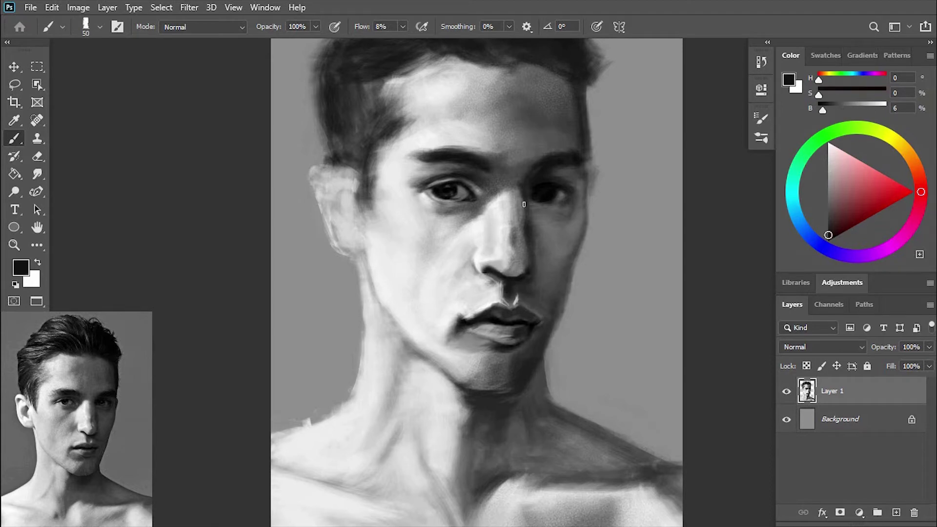
Step: Paint near-black shading around the right eye's socket and shadow
left_click_drag(524, 205, 561, 205)
key("bracketright")
key("bracketright")
key("bracketright")
left_click_drag(822, 110, 833, 110)
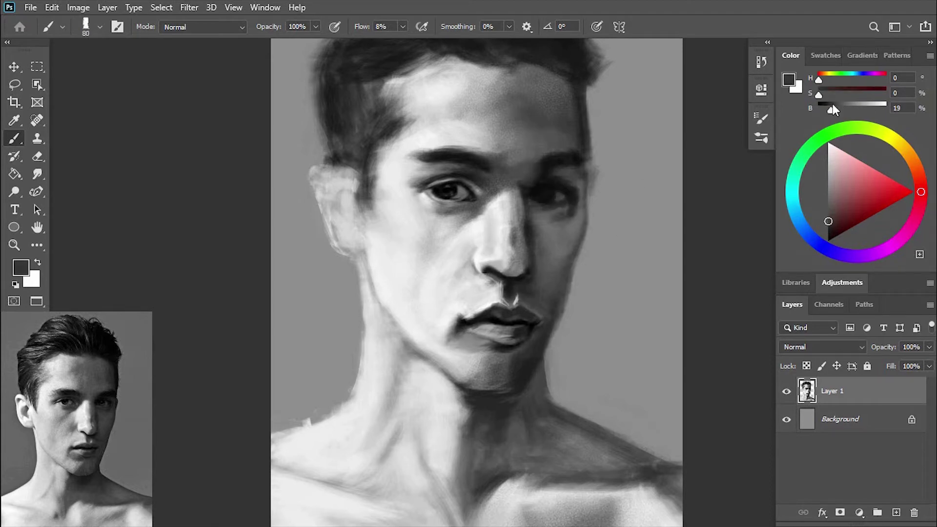
left_click(526, 157, "alt")
left_click(524, 187, "alt")
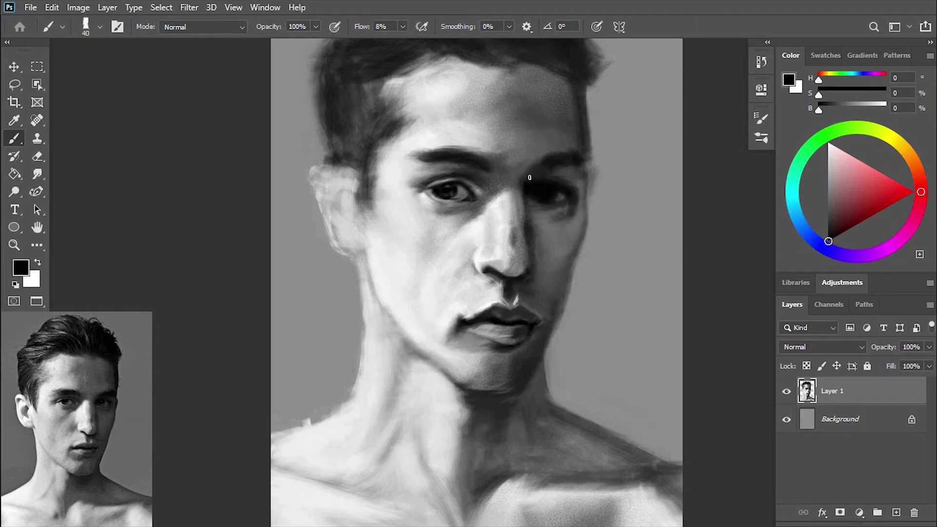
key("bracketleft")
key("bracketleft")
left_click(541, 201, "alt")
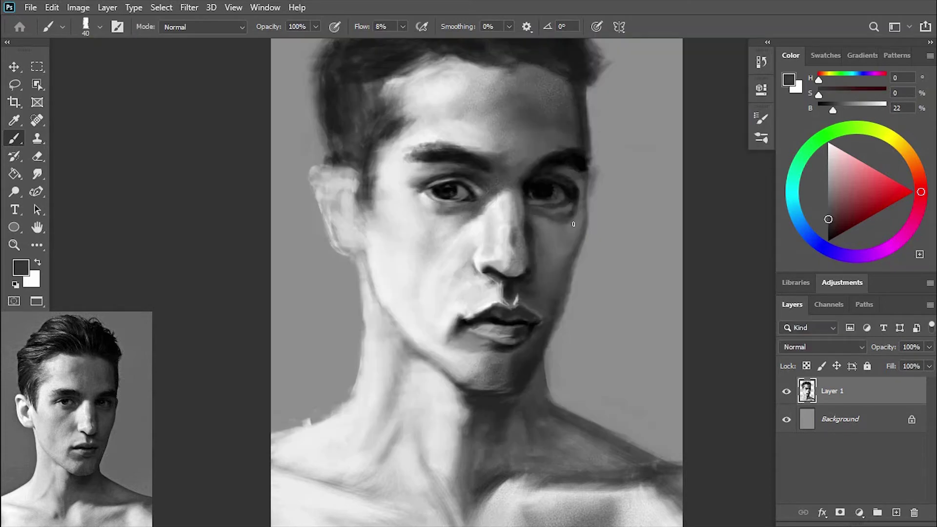
left_click_drag(566, 188, 534, 208)
Step: Refine the right eye with black and sampled greys using a smaller brush
left_click(546, 203, "alt")
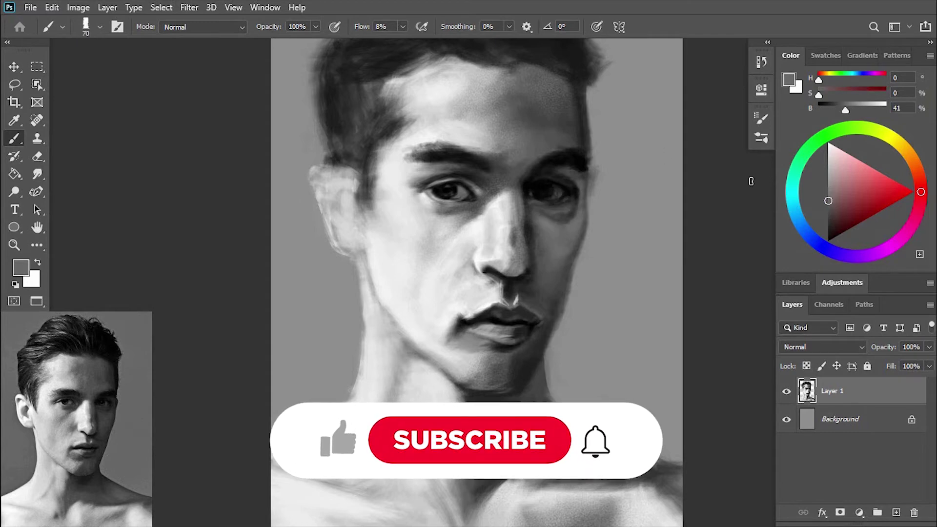
key("bracketright")
key("bracketright")
key("bracketright")
key("bracketleft")
key("bracketleft")
key("bracketleft")
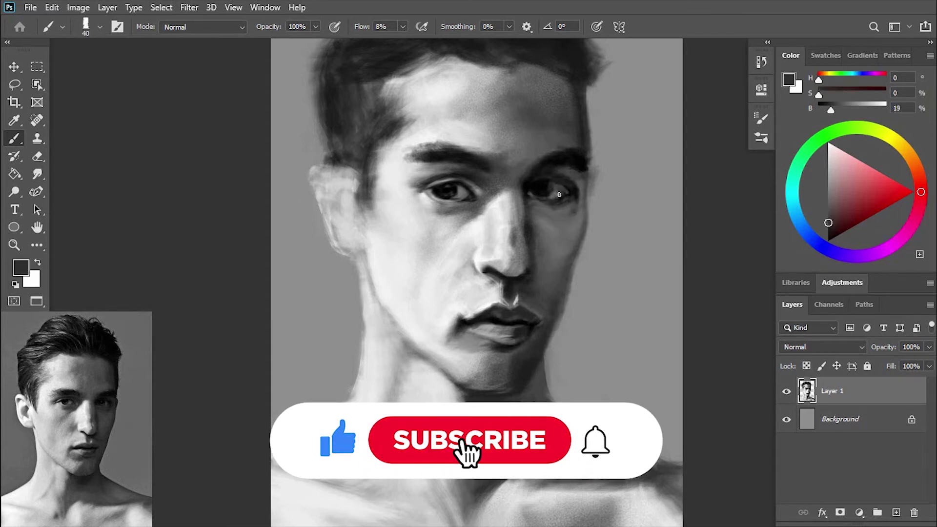
left_click(537, 187, "alt")
key("bracketleft")
key("bracketleft")
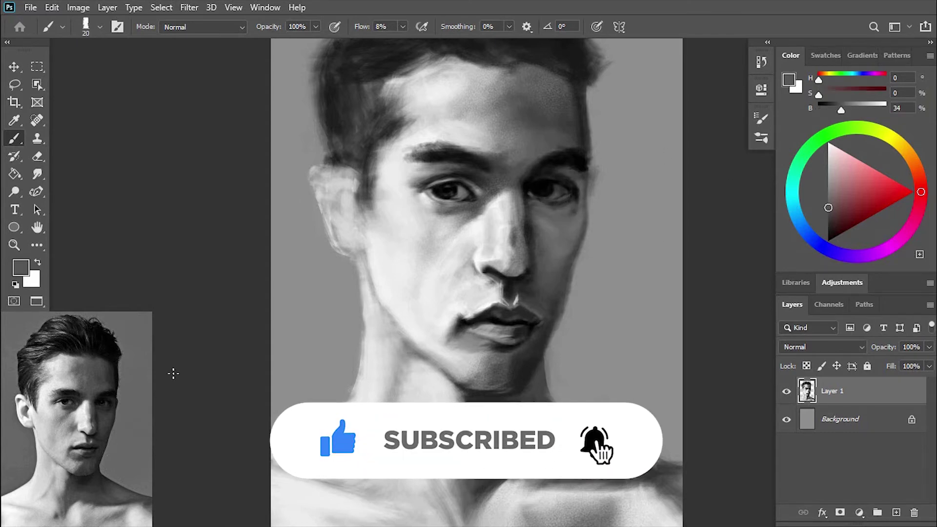
left_click(529, 199, "alt")
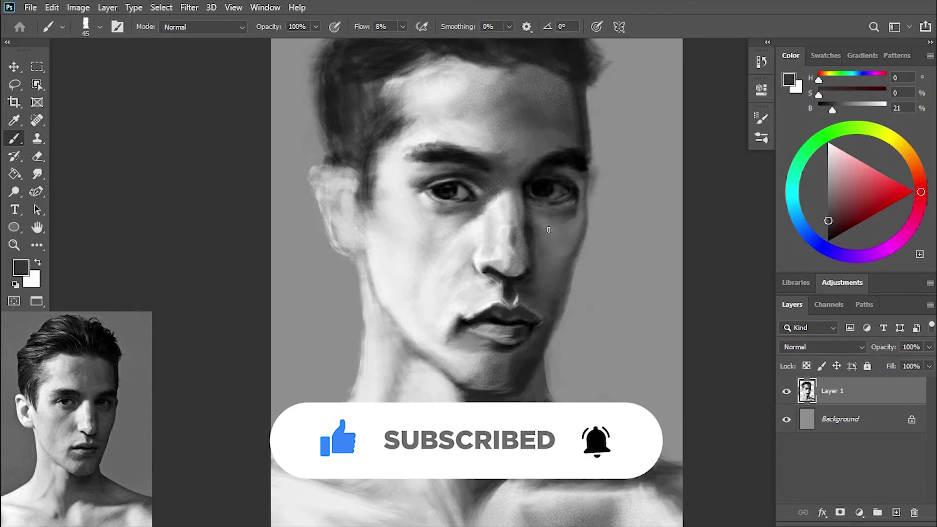
left_click(569, 207, "alt")
scroll(566, 203, "up", 1)
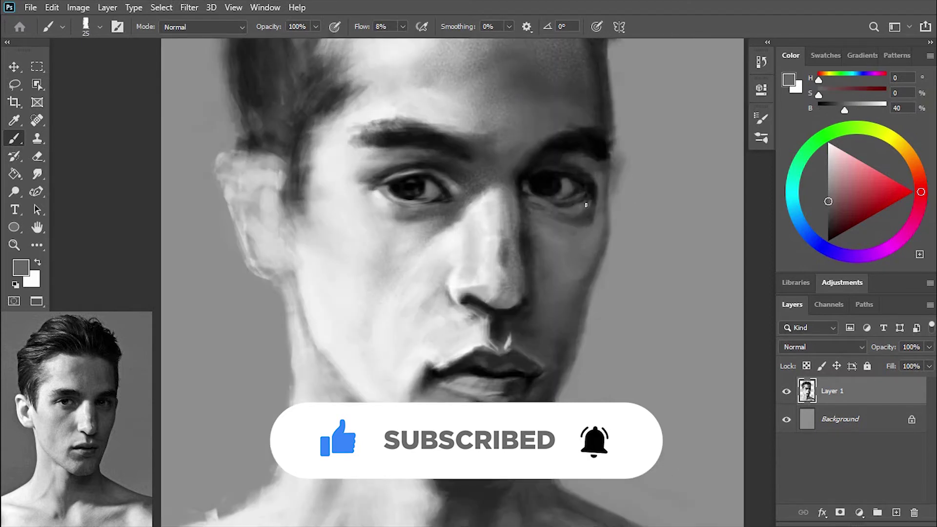
Step: Lighten the area under the right eye with sampled lighter grey
left_click(581, 207, "alt")
key("ctrl+minus")
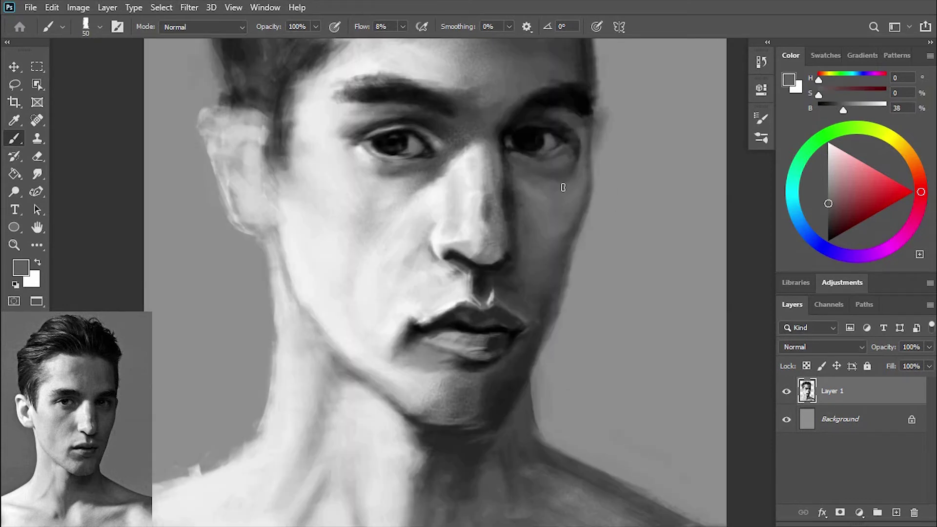
left_click(513, 160, "alt")
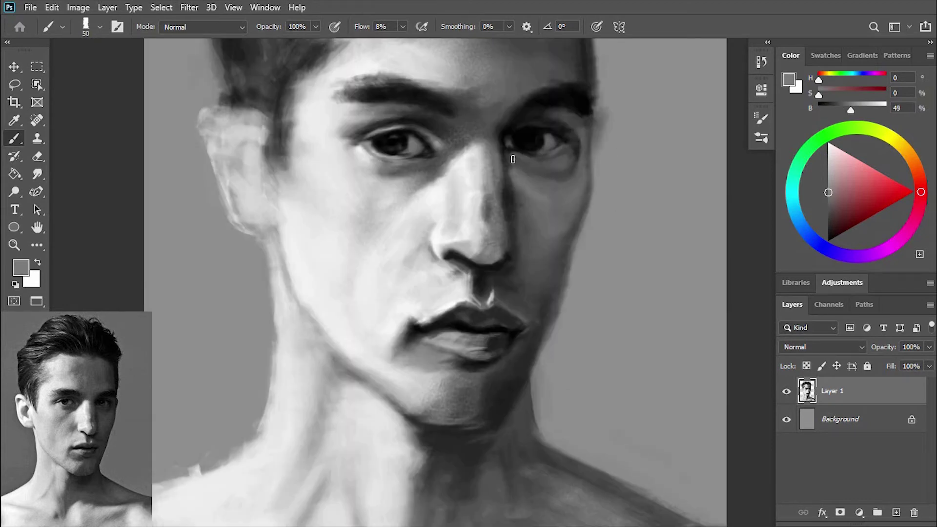
left_click(577, 165, "alt")
left_click_drag(577, 165, 525, 209)
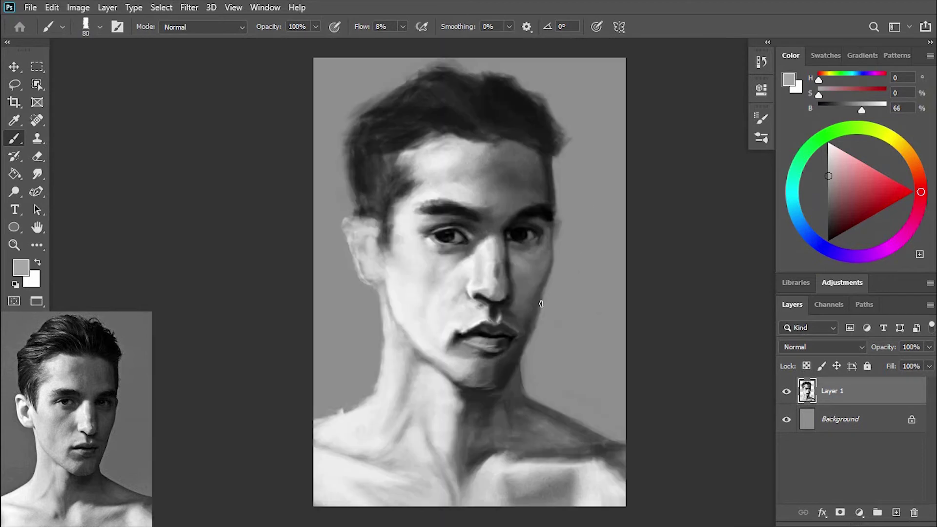
Step: Sample the right eye's dark tones and set the paint colour to a dark grey
left_click(521, 235, "alt")
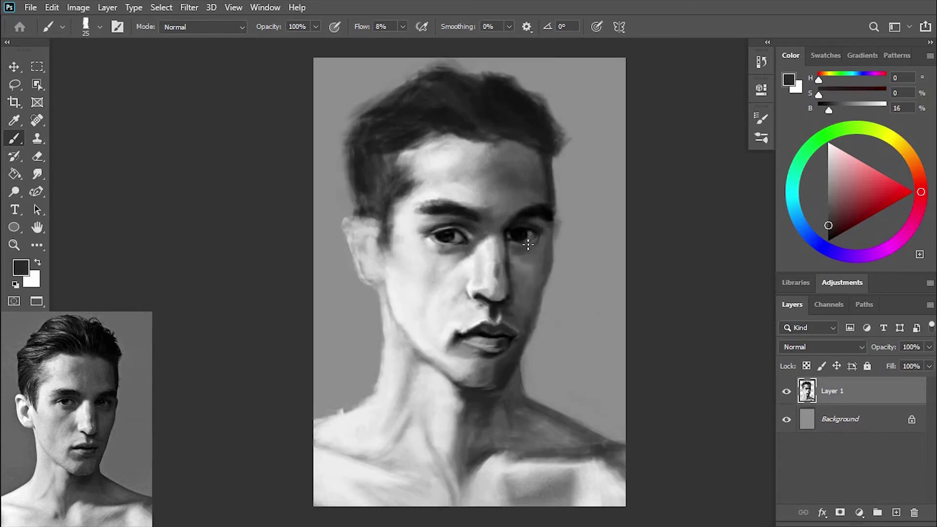
left_click(528, 242, "alt")
scroll(499, 225, "up", 3)
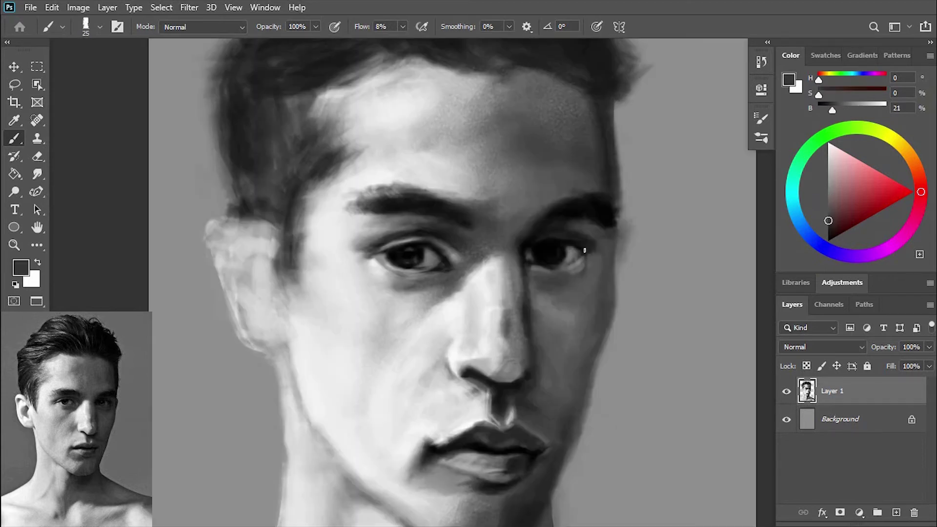
left_click(834, 109)
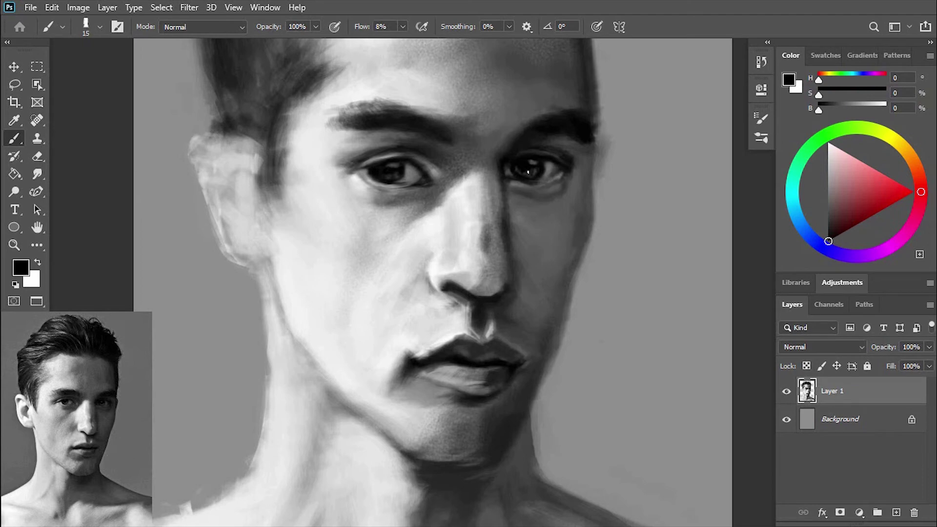
Step: Paint light strokes on the left cheek with the whole painting in view
key("ctrl+0")
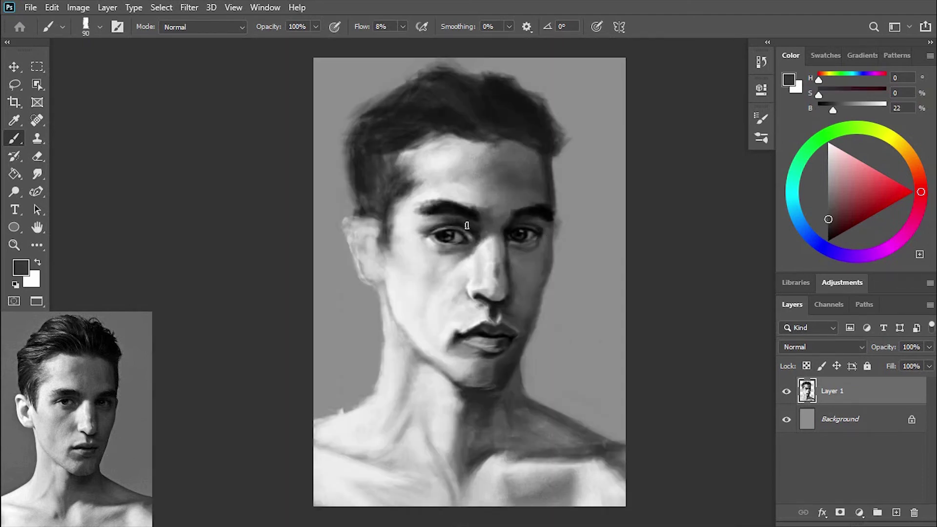
key("bracketleft")
key("bracketleft")
key("bracketleft")
mouse_move(410, 230)
left_mouse_down()
mouse_move(404, 309)
mouse_move(465, 343)
left_mouse_up()
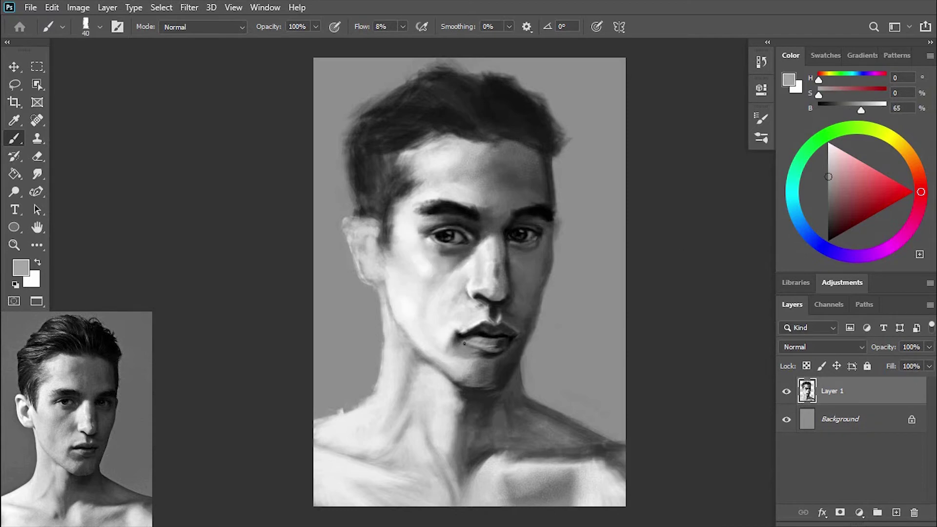
left_click(479, 350, "alt")
key("bracketright")
key("bracketright")
key("bracketright")
Step: Darken the shadow beside the nose using a resized brush
left_click(435, 300, "alt")
key("bracketright")
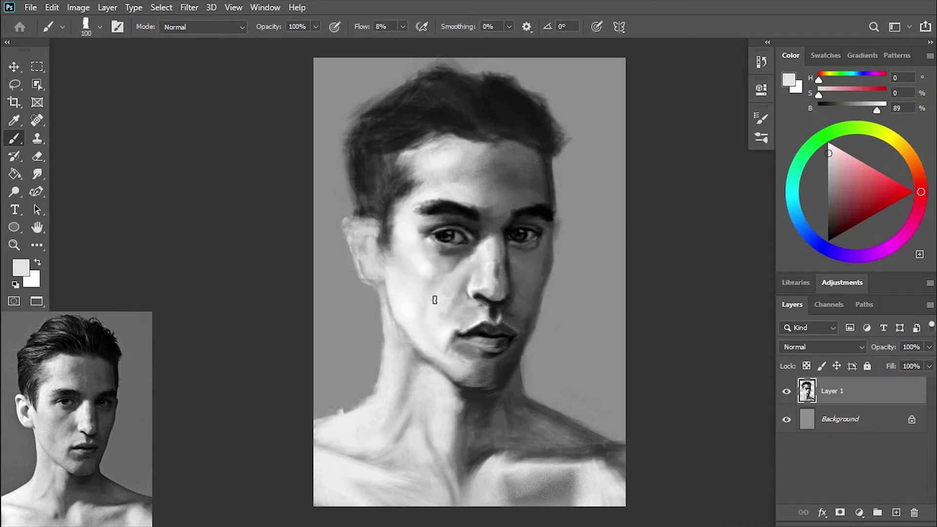
left_click(524, 264, "alt")
key("bracketleft")
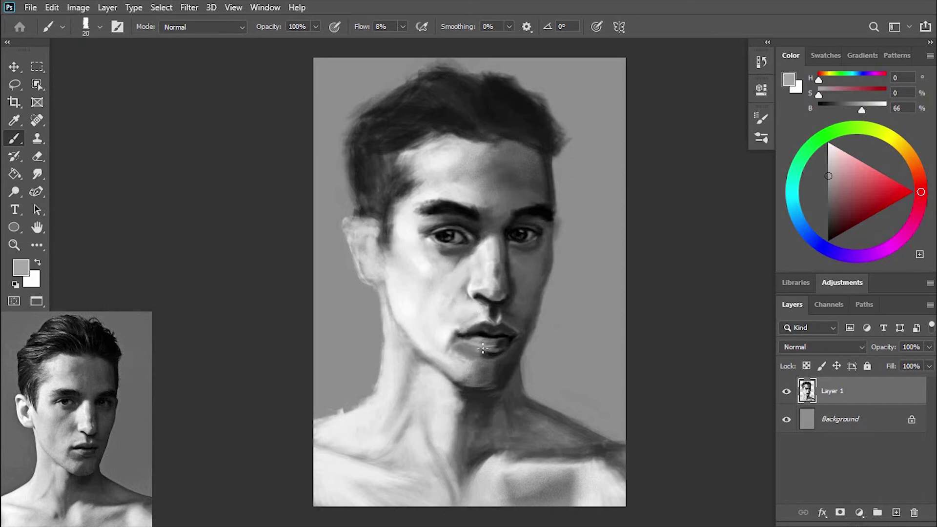
Step: Darken the ear and the jaw below it with sampled greys
left_click(362, 233, "alt")
mouse_move(362, 232)
left_mouse_down()
mouse_move(381, 265)
mouse_move(369, 281)
mouse_move(464, 362)
left_mouse_up()
left_click(366, 240, "alt")
key("bracketright")
key("bracketright")
key("bracketright")
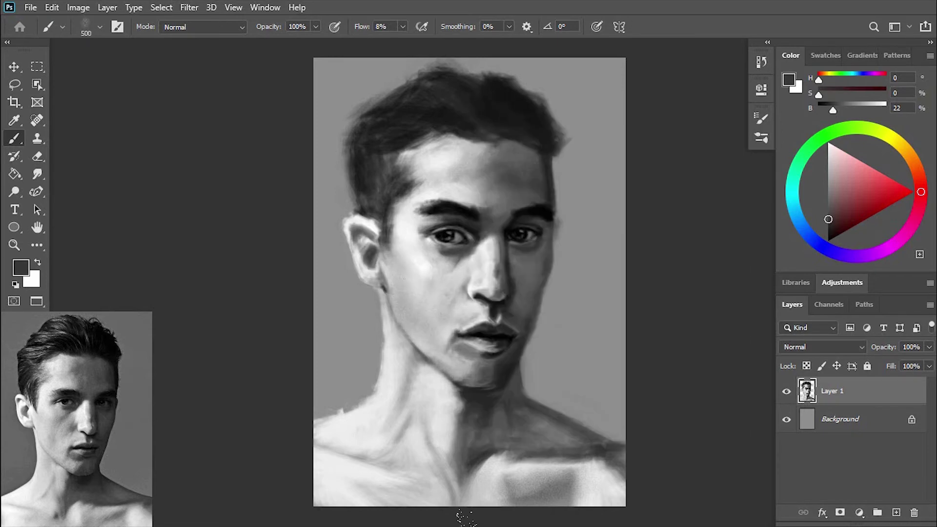
key("F5")
key("F5")
Step: Paint black strokes along the neck, shoulder line and under-jaw shadow
key("d")
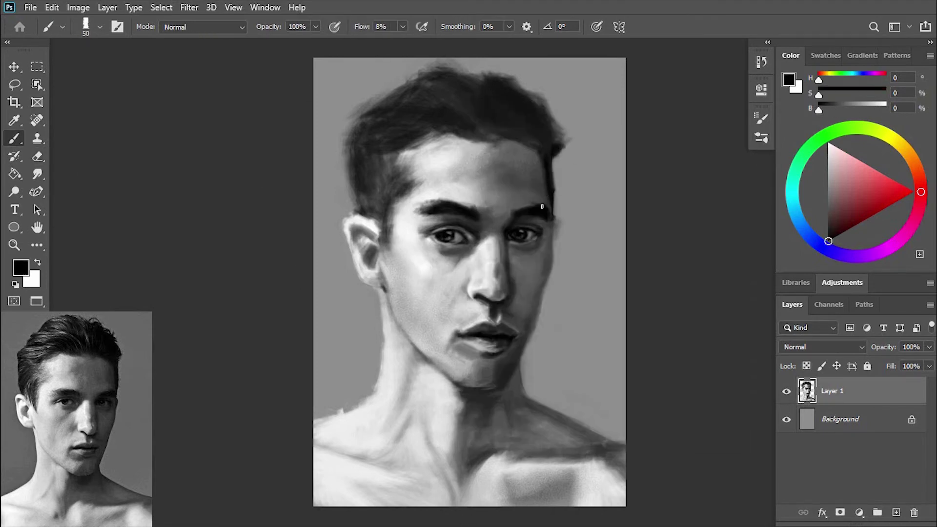
key("bracketleft")
key("bracketleft")
key("bracketleft")
mouse_move(518, 387)
left_mouse_down()
mouse_move(492, 394)
mouse_move(517, 391)
left_mouse_up()
key("bracketright")
key("bracketright")
key("bracketright")
left_click_drag(571, 454, 345, 423)
Step: Paint mid and light grey strokes over the chest, neck and shoulders
left_click(488, 420, "alt")
mouse_move(488, 420)
left_mouse_down()
mouse_move(495, 490)
mouse_move(595, 469)
left_mouse_up()
key("bracketleft")
left_click(519, 387, "alt")
left_click(449, 414, "alt")
mouse_move(518, 387)
left_mouse_down()
mouse_move(450, 414)
mouse_move(415, 468)
mouse_move(464, 430)
left_mouse_up()
mouse_move(464, 488)
left_mouse_down()
mouse_move(513, 404)
mouse_move(577, 395)
left_mouse_up()
Step: Add light strokes on the neck and chest and dark strokes on the shoulder
key("e")
key("d")
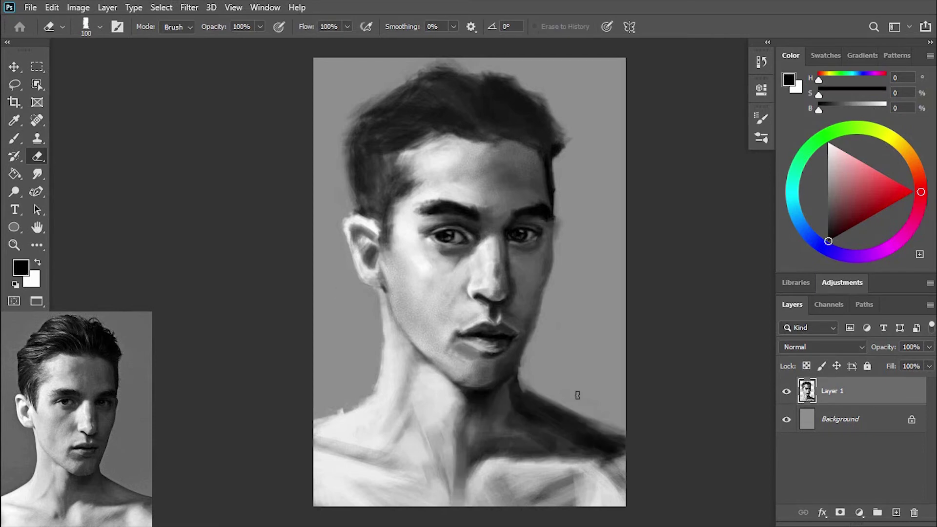
key("b")
left_click(412, 303, "alt")
mouse_move(412, 303)
left_mouse_down()
mouse_move(435, 496)
mouse_move(367, 400)
left_mouse_up()
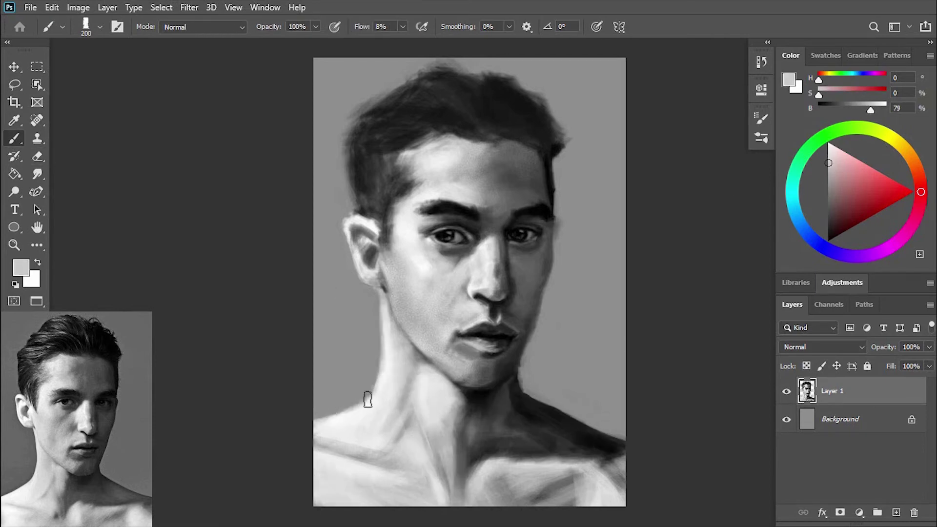
left_click(537, 425, "alt")
mouse_move(537, 425)
left_mouse_down()
mouse_move(494, 397)
mouse_move(454, 439)
left_mouse_up()
Step: Paint light strokes on the chest and dark strokes on the right shoulder
key("bracketleft")
key("bracketleft")
left_click(508, 464, "alt")
mouse_move(459, 405)
left_mouse_down()
mouse_move(478, 488)
mouse_move(556, 473)
mouse_move(615, 493)
left_mouse_up()
left_click(611, 454, "alt")
mouse_move(654, 433)
left_mouse_down()
mouse_move(538, 421)
mouse_move(482, 439)
mouse_move(488, 402)
mouse_move(516, 439)
mouse_move(576, 439)
left_mouse_up()
Step: Lighten the jaw, neck and shoulders with broad white highlight strokes
key("bracketleft")
key("bracketleft")
left_click(533, 416, "alt")
key("bracketright")
key("bracketright")
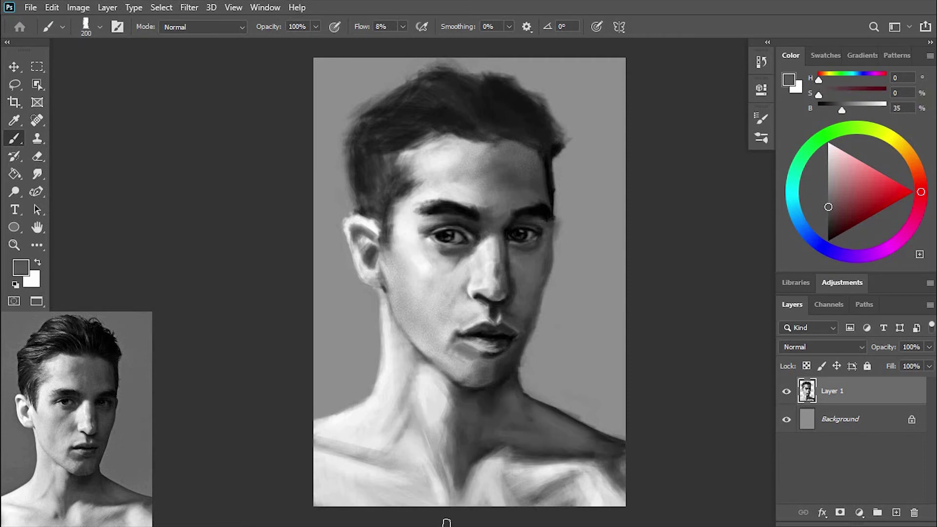
key("e")
key("b")
left_click(367, 225, "alt")
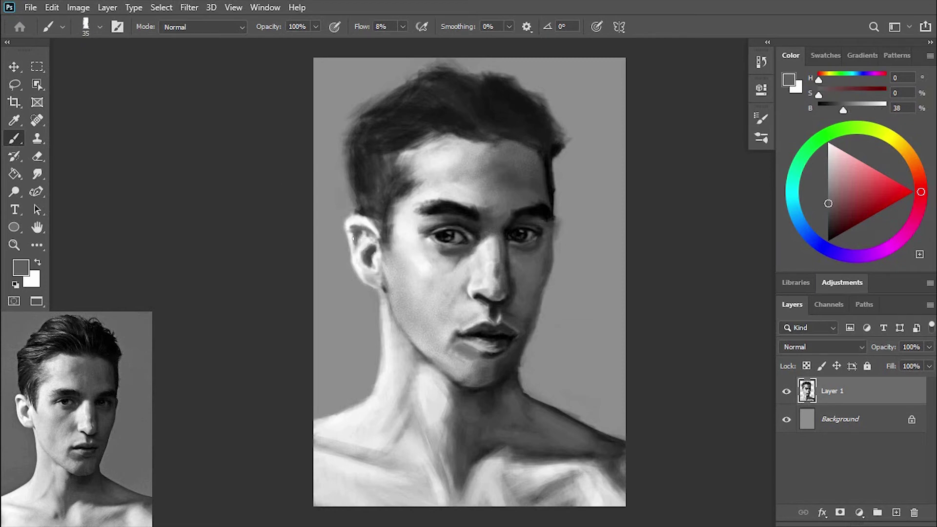
left_click(388, 293, "alt")
mouse_move(389, 293)
left_mouse_down()
mouse_move(429, 330)
mouse_move(418, 387)
mouse_move(433, 389)
mouse_move(478, 478)
mouse_move(371, 492)
mouse_move(496, 496)
mouse_move(586, 483)
left_mouse_up()
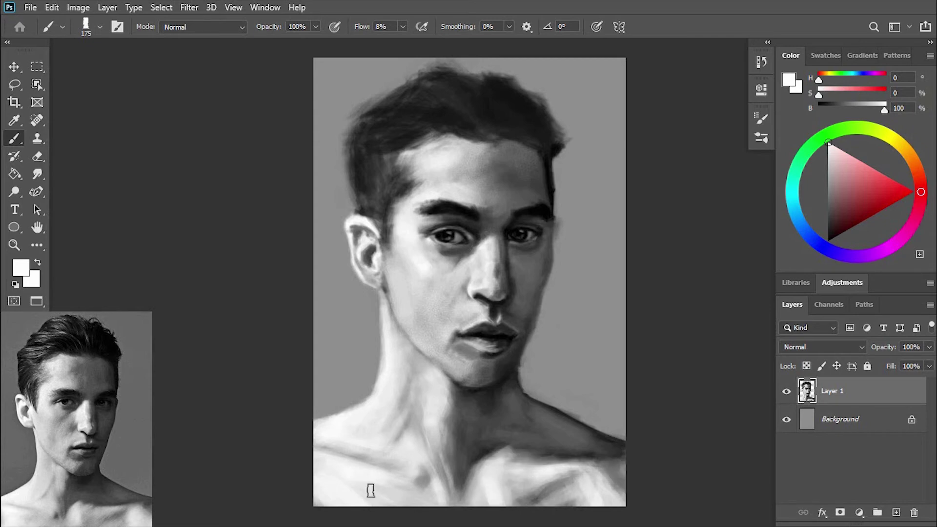
Step: Soften and lighten the right jaw edge and blend the right cheek edge
left_click(543, 268, "alt")
left_click(491, 388, "alt")
mouse_move(542, 239)
left_mouse_down()
mouse_move(537, 288)
mouse_move(502, 360)
left_mouse_up()
left_click_drag(542, 274, 532, 317)
left_click(519, 307, "alt")
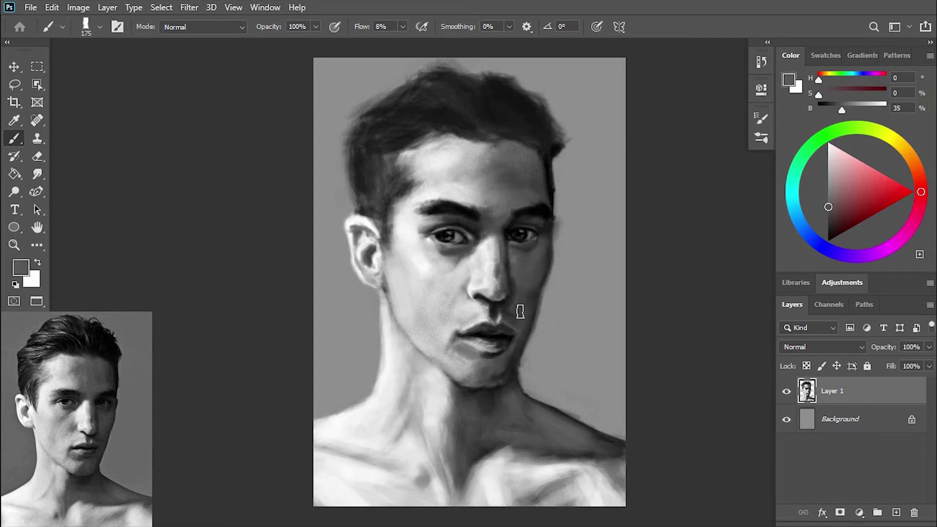
Step: Erase small bits of the right face edge with the Eraser
key("e")
right_click(724, 113)
left_click_drag(556, 181, 560, 266)
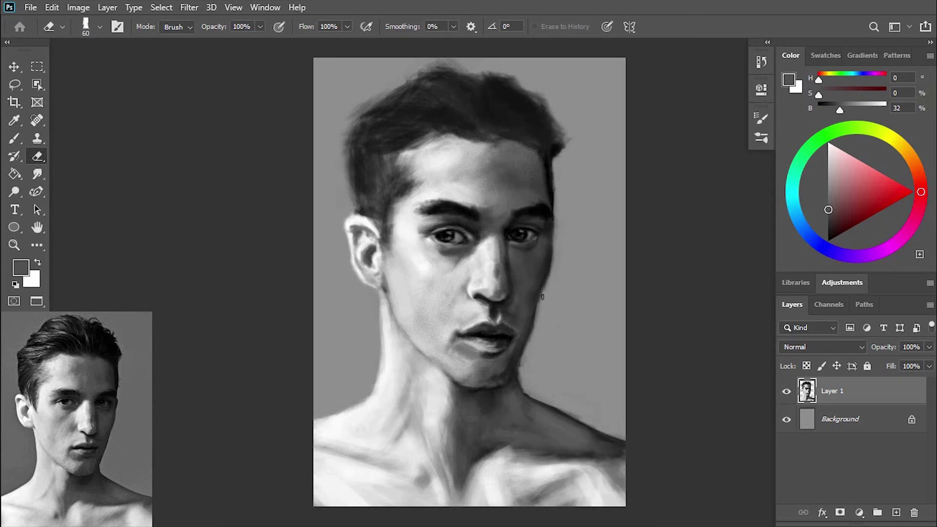
key("shift+ctrl+x")
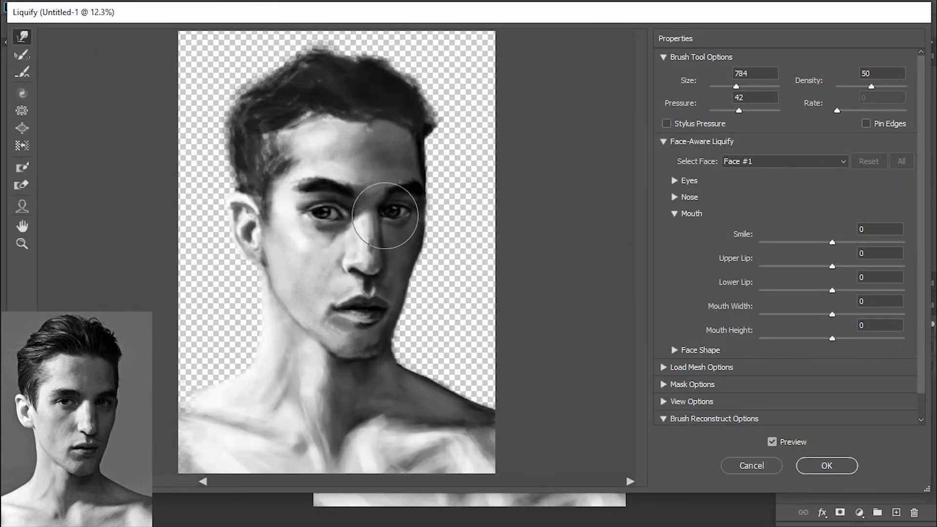
Step: Lower the mouth height in Face-Aware Liquify, apply it, and return to a black brush
left_click_drag(833, 338, 814, 338)
left_click(684, 180)
type("40")
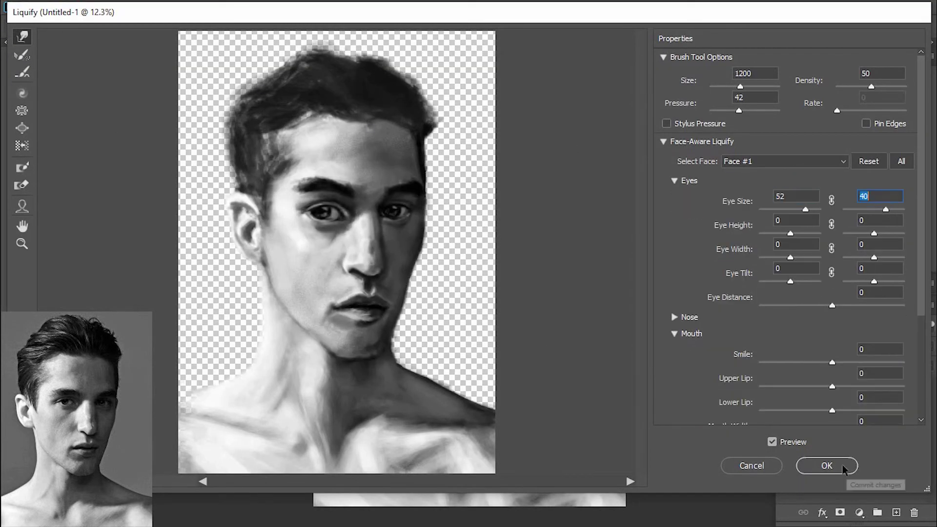
left_click(827, 466)
scroll(432, 213, "up", 3)
key("b")
key("d")
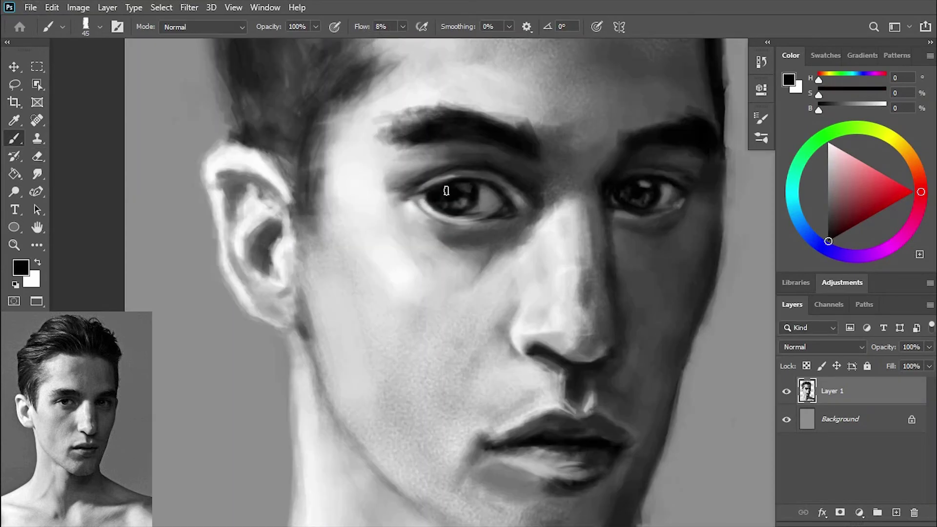
key("ctrl+0")
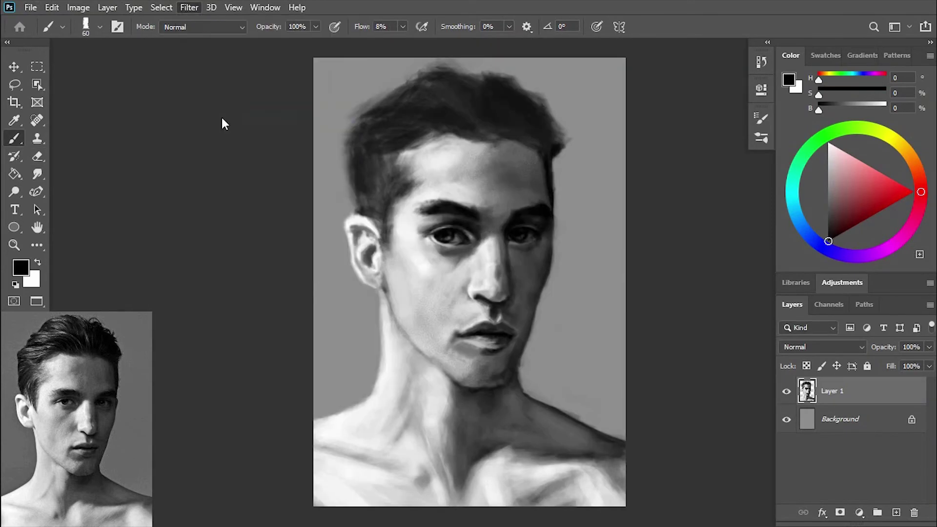
Step: Apply an eye-reshaping Liquify pass, then choose a speckled texture brush in mid grey
key("shift+ctrl+x")
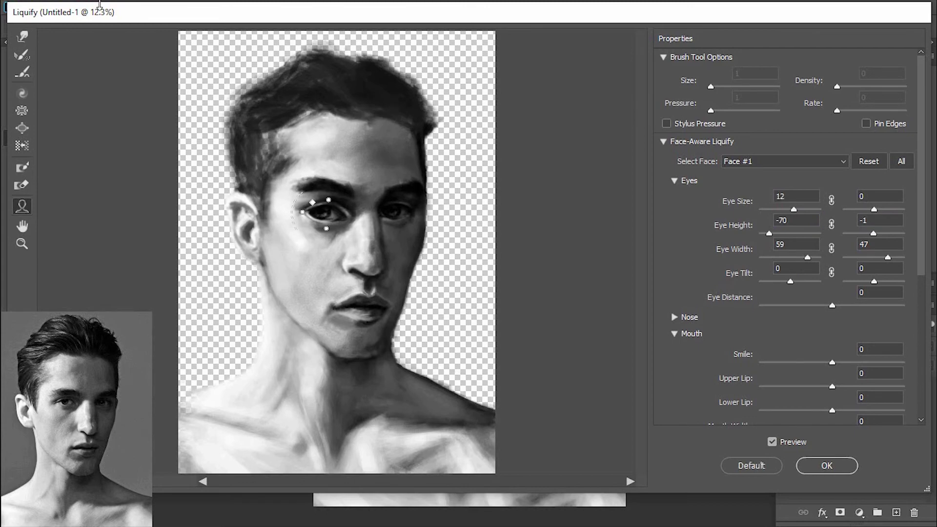
left_click(827, 465)
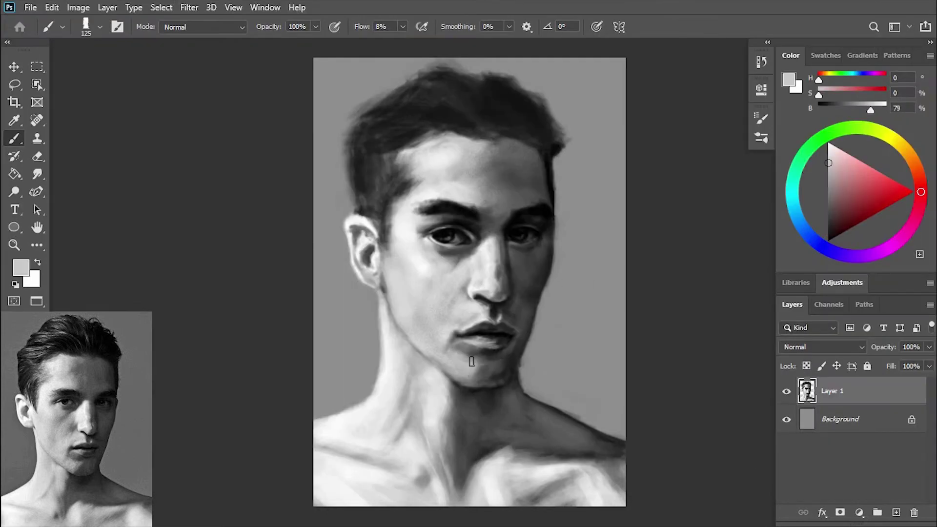
right_click(428, 280)
double_click(502, 387)
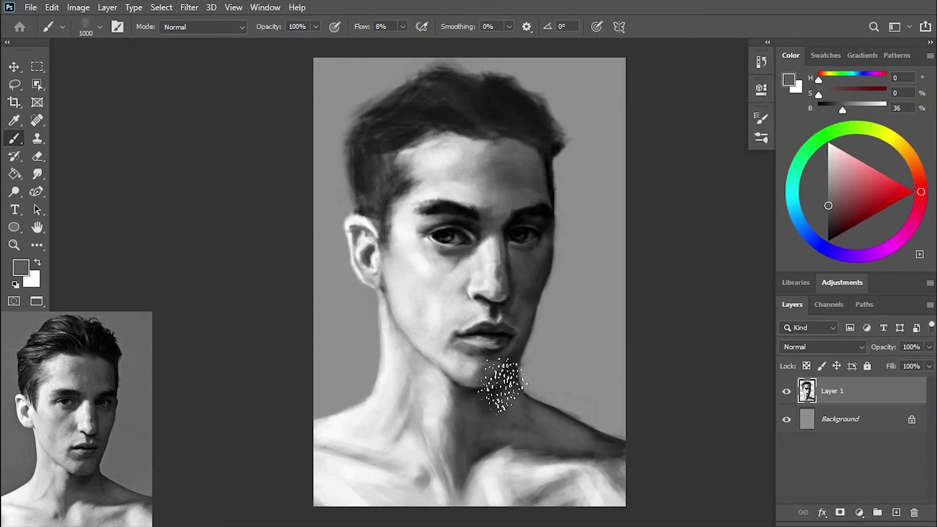
left_click(486, 251, "alt")
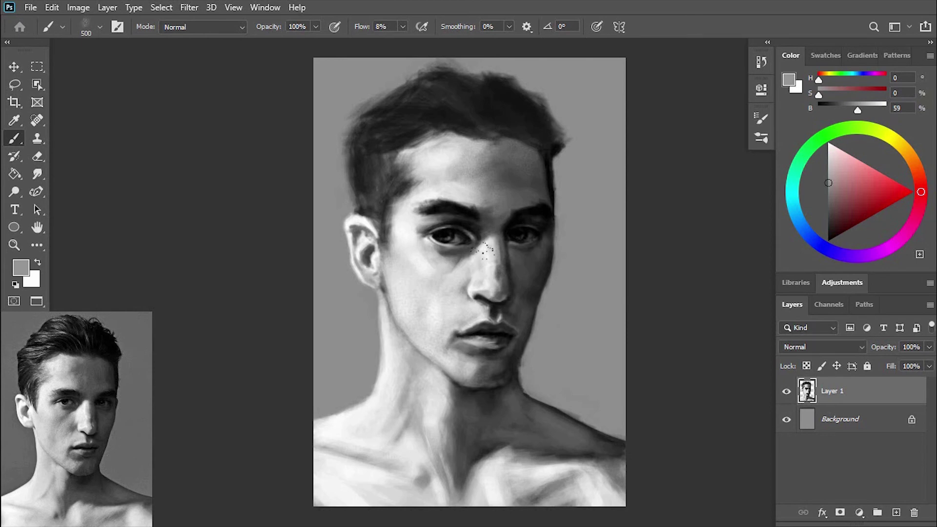
Step: Tilt the right eye in Face-Aware Liquify, undo the stray warp, and apply
key("shift+ctrl+x")
left_click_drag(424, 205, 416, 262)
key("w")
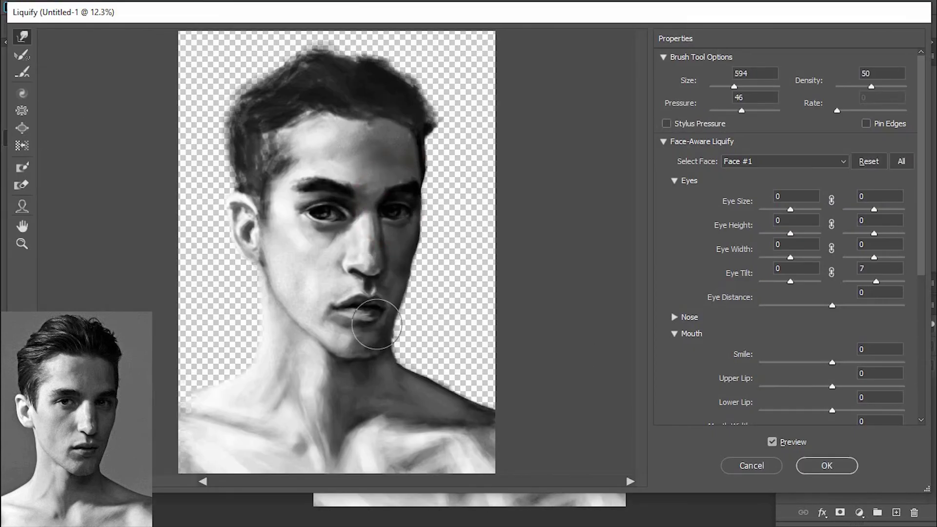
key("ctrl+z")
key("ctrl+z")
key("ctrl+z")
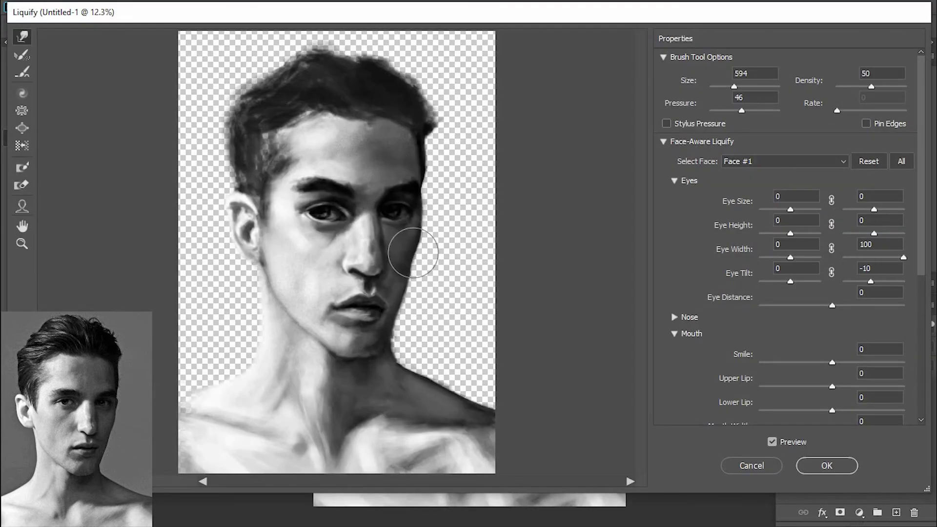
key("Return")
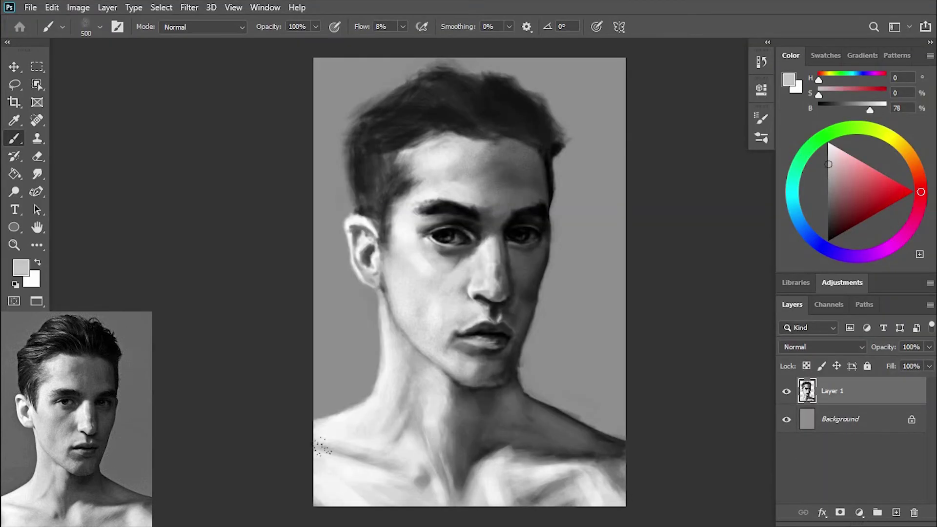
Step: Darken the hair along the top of the head with detail strokes
right_click(481, 244)
key("d")
mouse_move(559, 142)
left_mouse_down()
mouse_move(460, 119)
mouse_move(504, 99)
left_mouse_up()
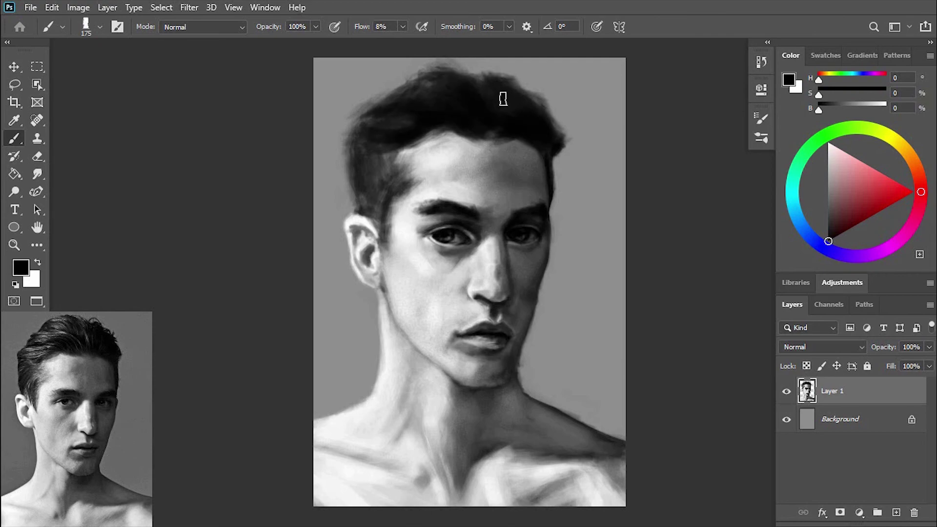
Step: Load the full brush library and paint light grey strands over the hair with an enlarged brush
key("e")
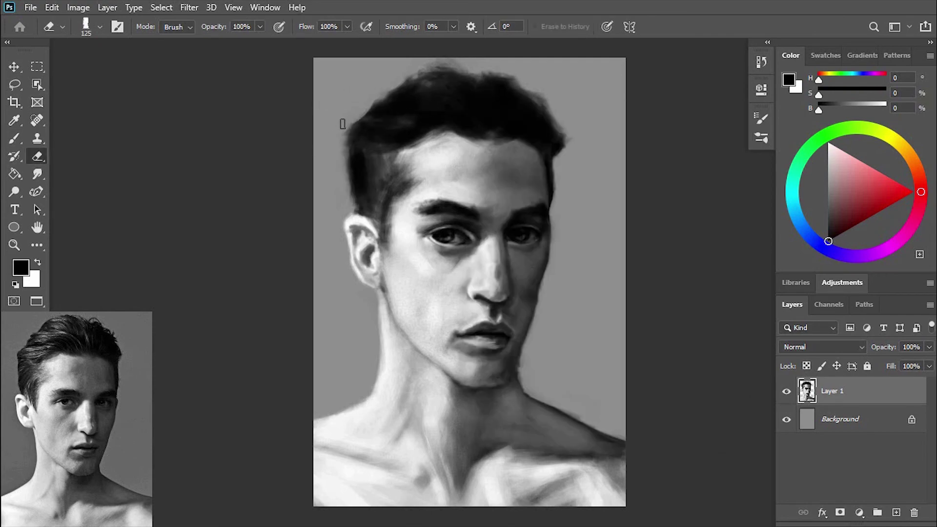
left_click(761, 138)
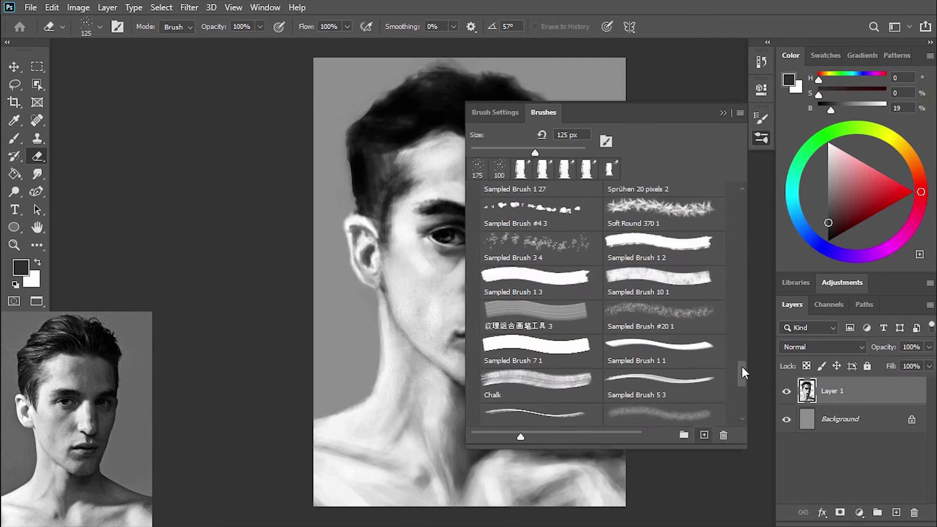
left_click_drag(864, 112, 878, 108)
left_click_drag(429, 97, 371, 142)
mouse_move(488, 83)
left_mouse_down()
mouse_move(538, 148)
mouse_move(351, 132)
mouse_move(396, 122)
left_mouse_up()
Step: Paint dark black strands into the hair with a smaller brush, thickening its left side
key("d")
key("bracketleft")
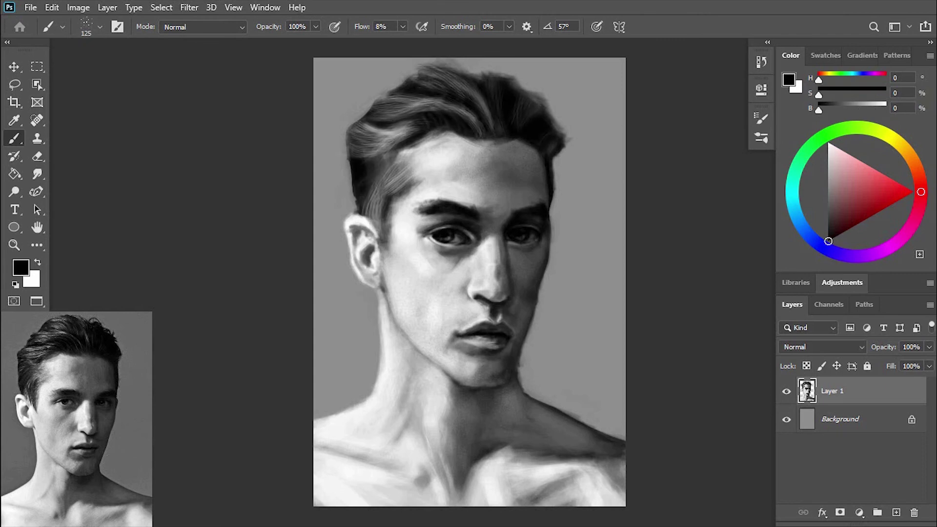
left_click_drag(479, 100, 357, 123)
mouse_move(439, 124)
left_mouse_down()
mouse_move(373, 210)
mouse_move(375, 253)
left_mouse_up()
left_click_drag(360, 161, 351, 122)
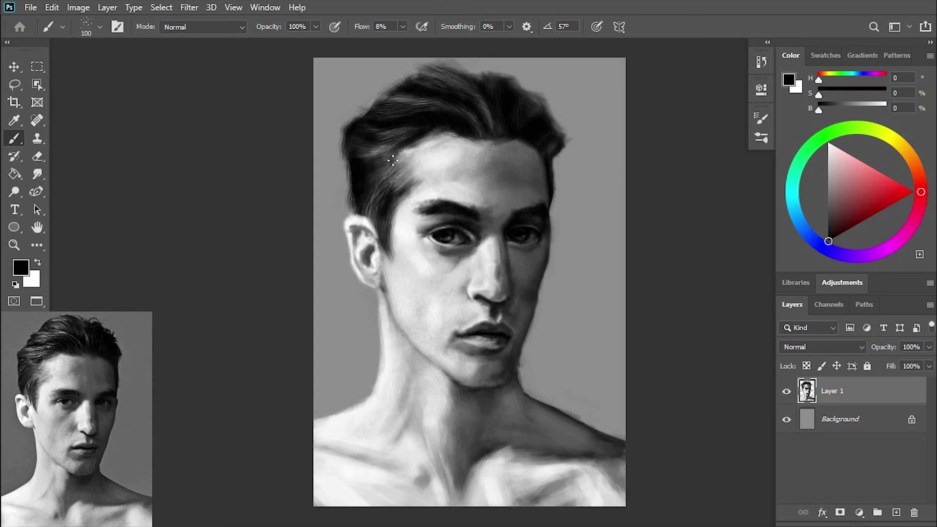
Step: Switch to a 70 px brush tip and paint light highlights across the top of the hair
right_click(461, 99)
double_click(539, 161)
key("bracketleft")
key("bracketleft")
key("bracketleft")
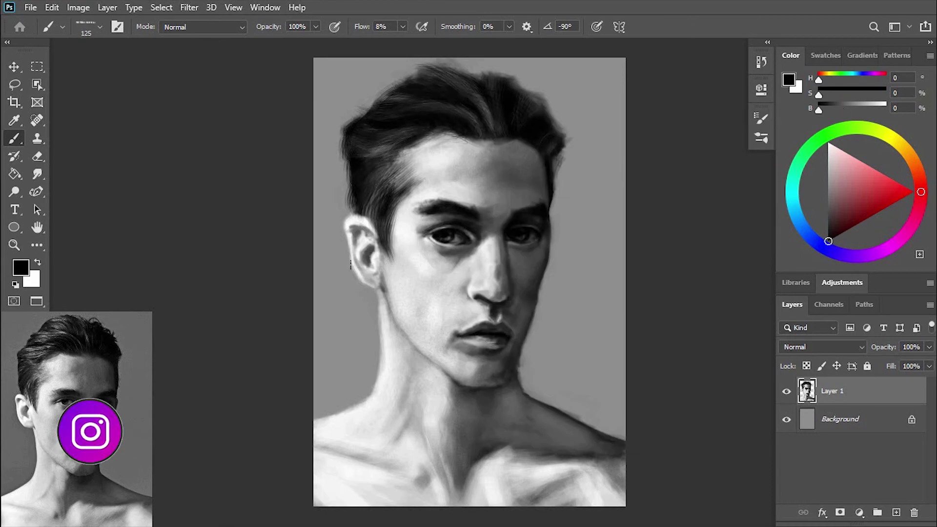
right_click(461, 99)
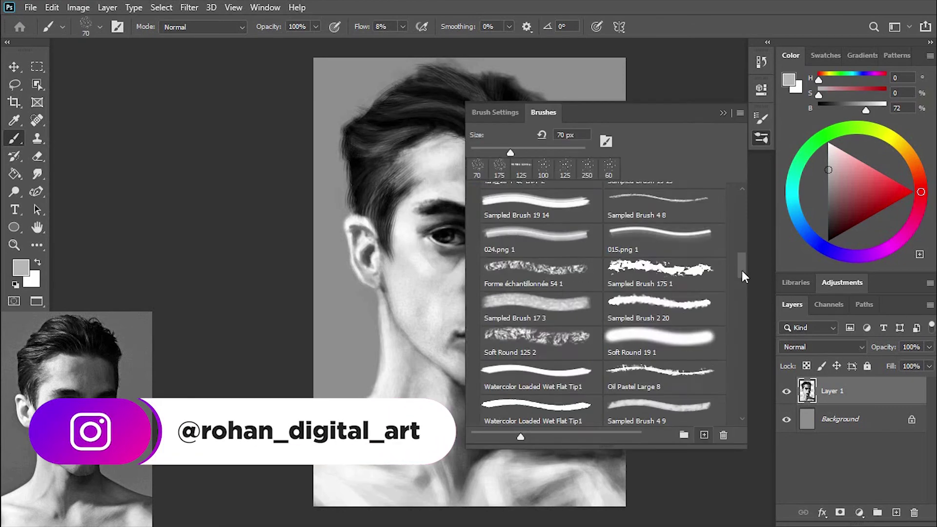
double_click(539, 161)
left_click(494, 127, "alt")
left_click_drag(494, 127, 398, 151)
left_click_drag(488, 88, 486, 132)
Step: Pick a mid grey and darken the left background beside the neck with a much larger brush
key("d")
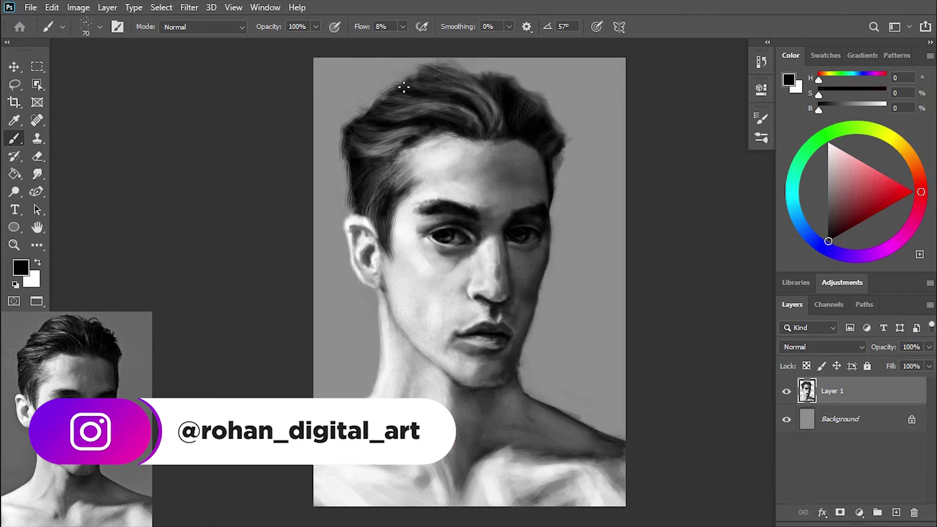
key("e")
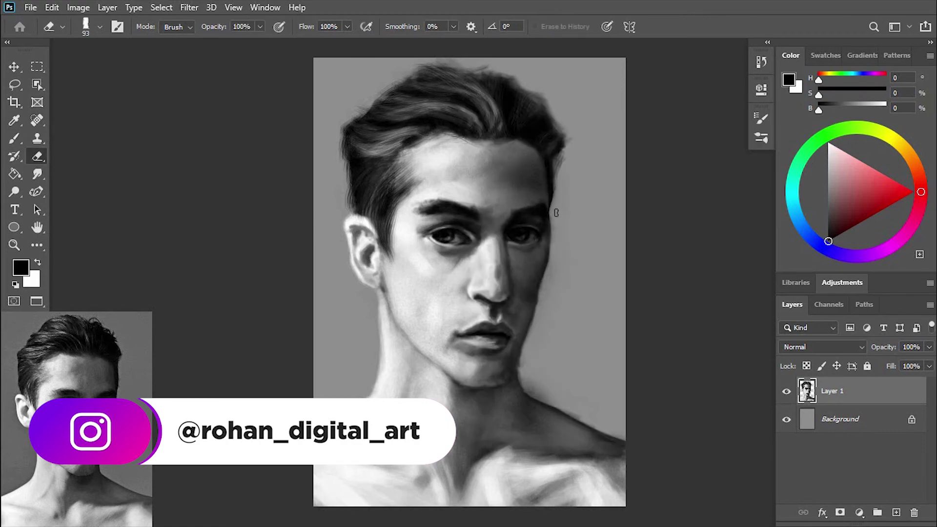
key("b")
key("x")
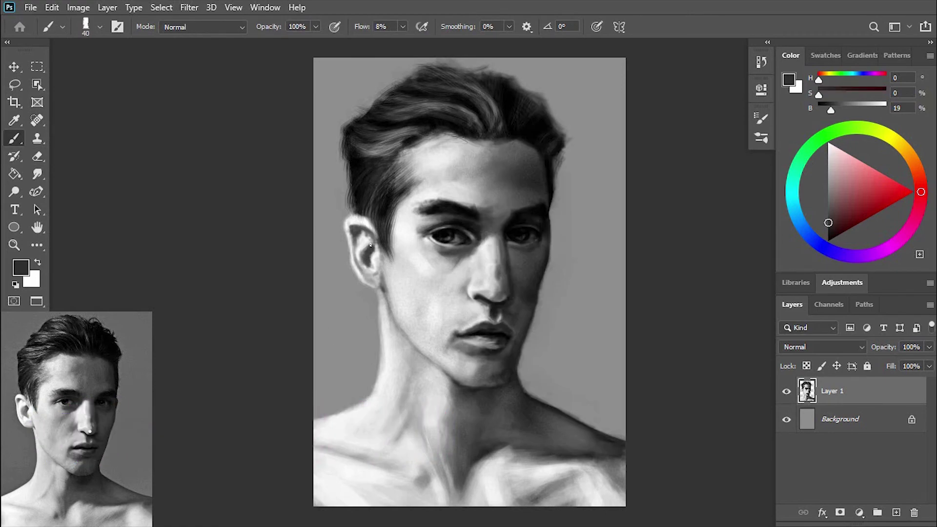
left_click(412, 309, "alt")
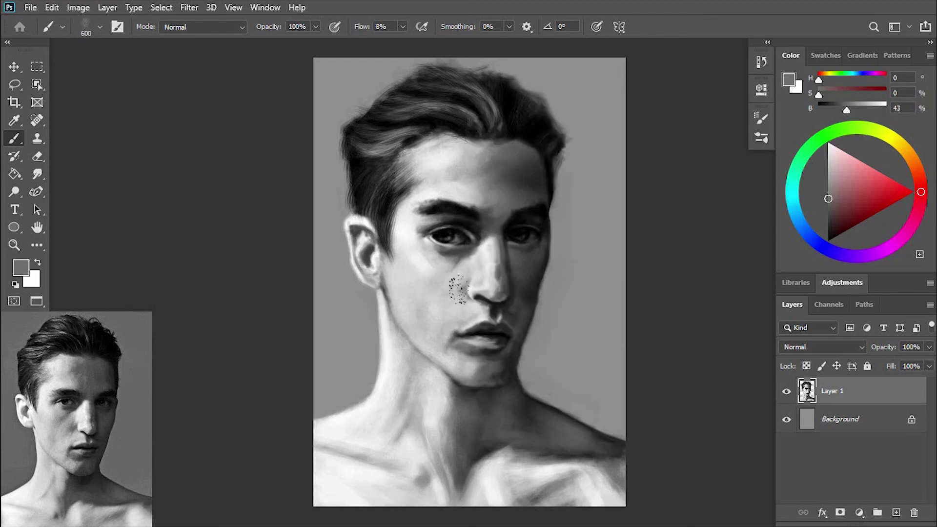
key("alt+bracketleft")
left_click_drag(371, 415, 342, 322)
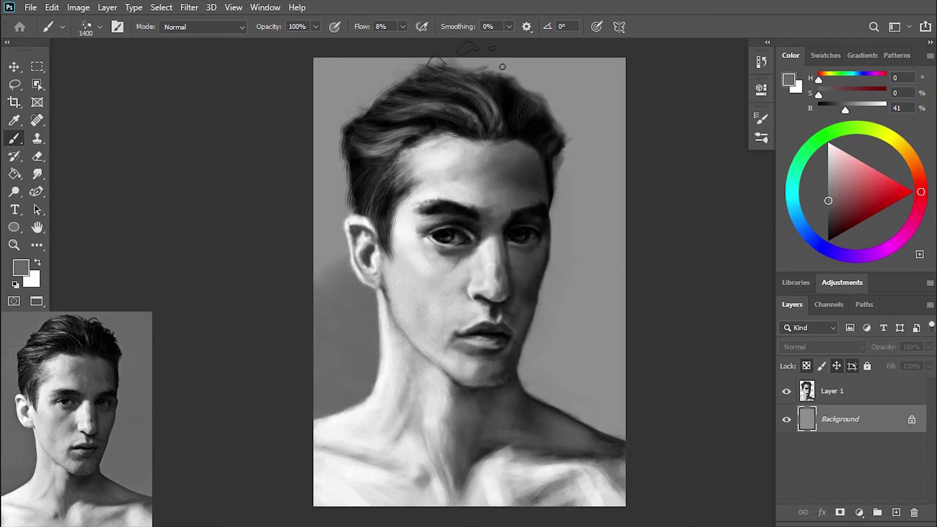
Step: Lay darker grey with the 1400 px brush over the upper-left background and right of the face and hair
mouse_move(503, 67)
left_mouse_down()
mouse_move(125, 430)
mouse_move(522, 439)
mouse_move(669, 272)
mouse_move(704, 275)
left_mouse_up()
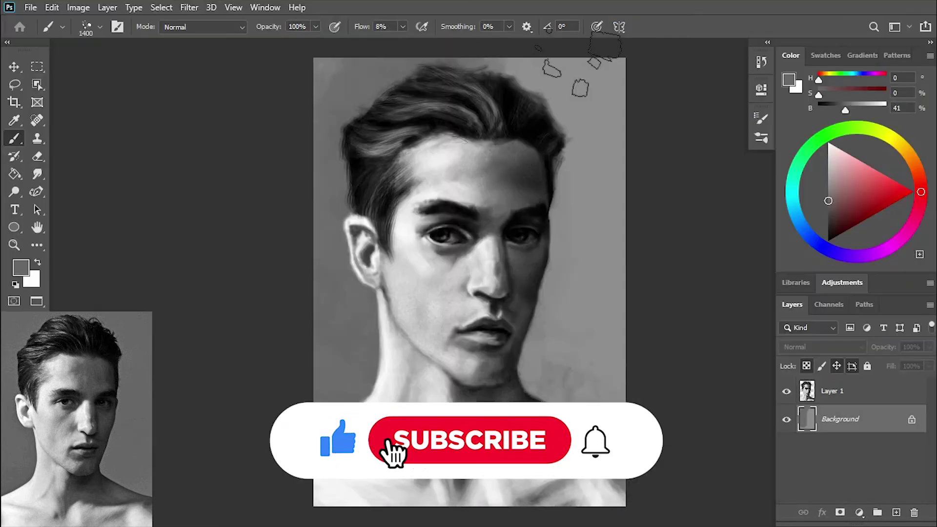
mouse_move(581, 313)
left_mouse_down()
mouse_move(601, 244)
mouse_move(586, 205)
mouse_move(591, 142)
mouse_move(562, 68)
left_mouse_up()
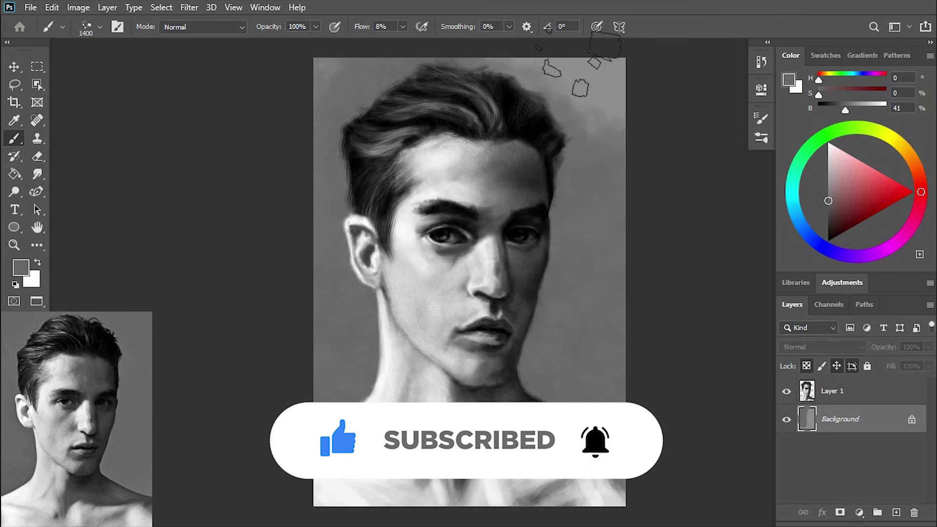
left_click_drag(610, 141, 547, 73)
left_click_drag(610, 117, 513, 63)
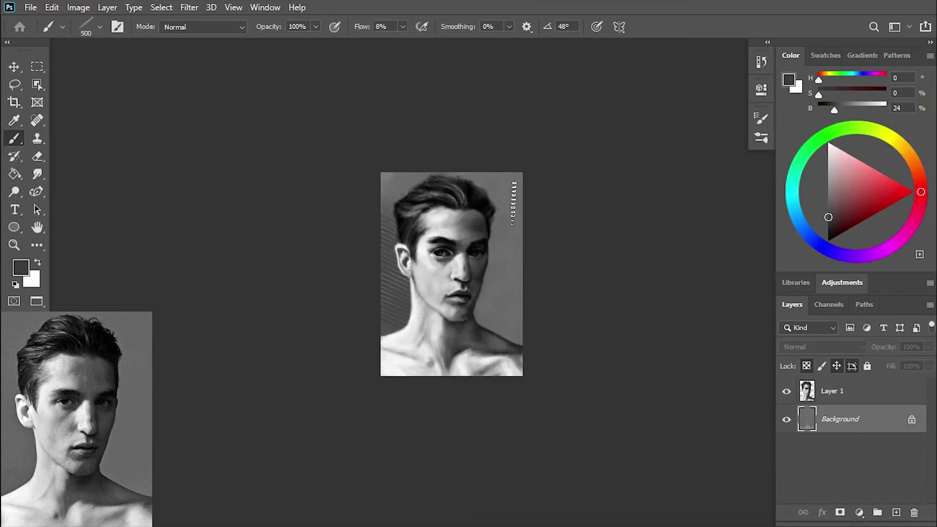
Step: Paint diagonal dark grey texture strokes across the top and right side of the background
left_click_drag(514, 203, 597, 266)
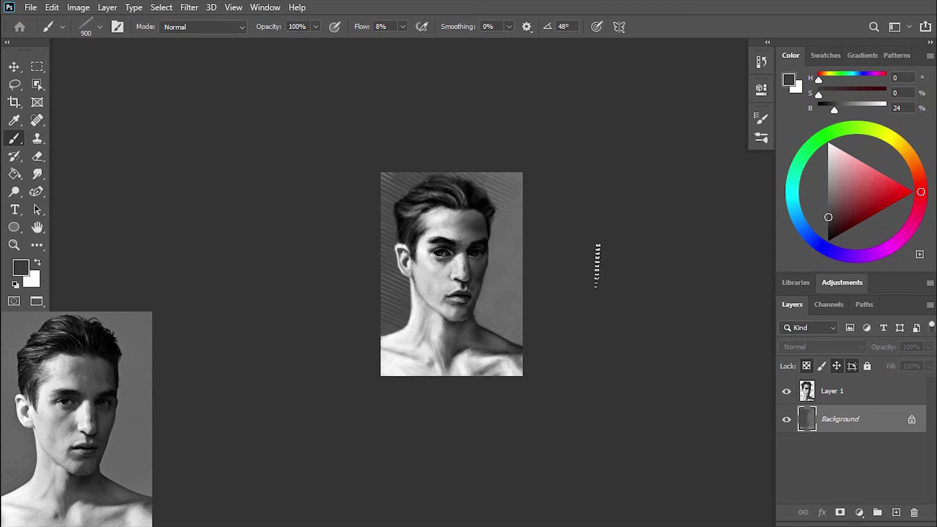
left_click_drag(598, 266, 525, 173)
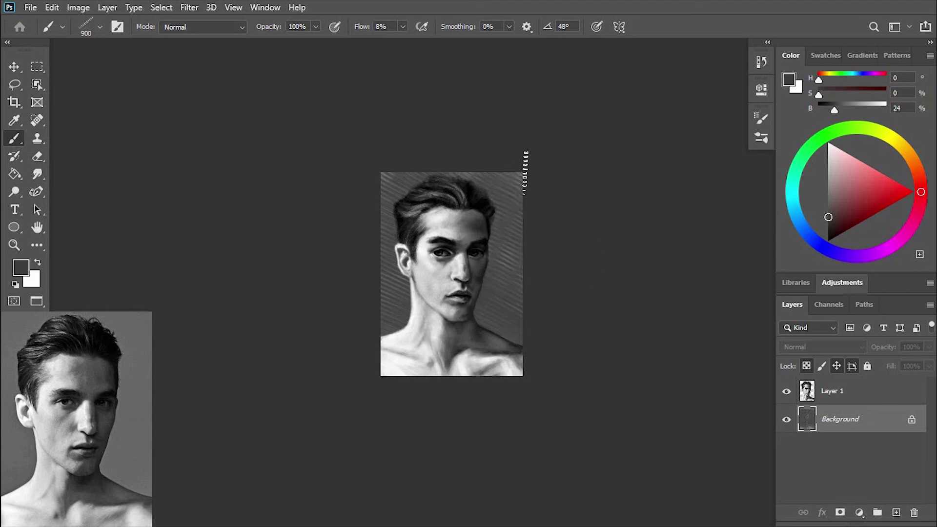